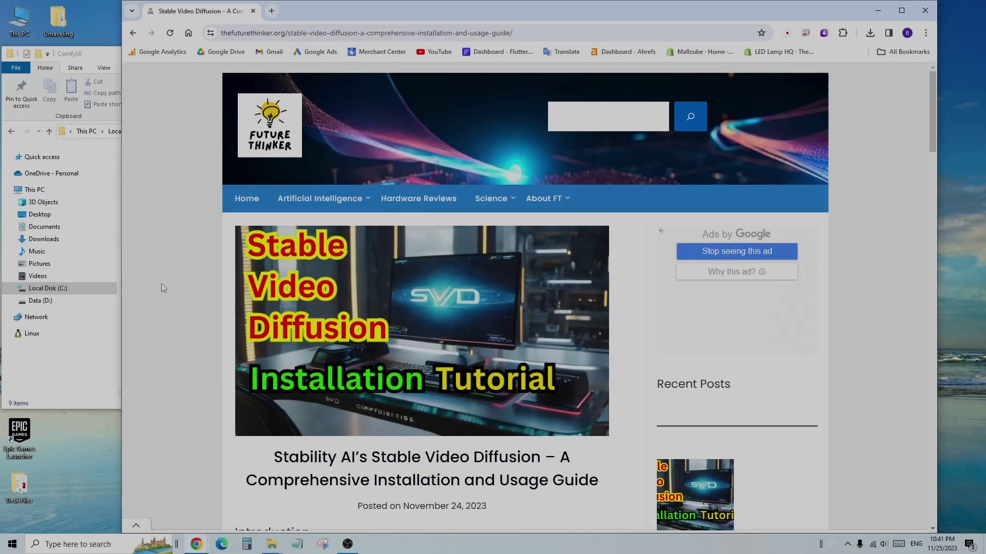
Launch ComfyUI by running run_nvidia_gpu.bat from the ComfyUI folder in File Explorer.
scroll(268, 175, "down", 2)
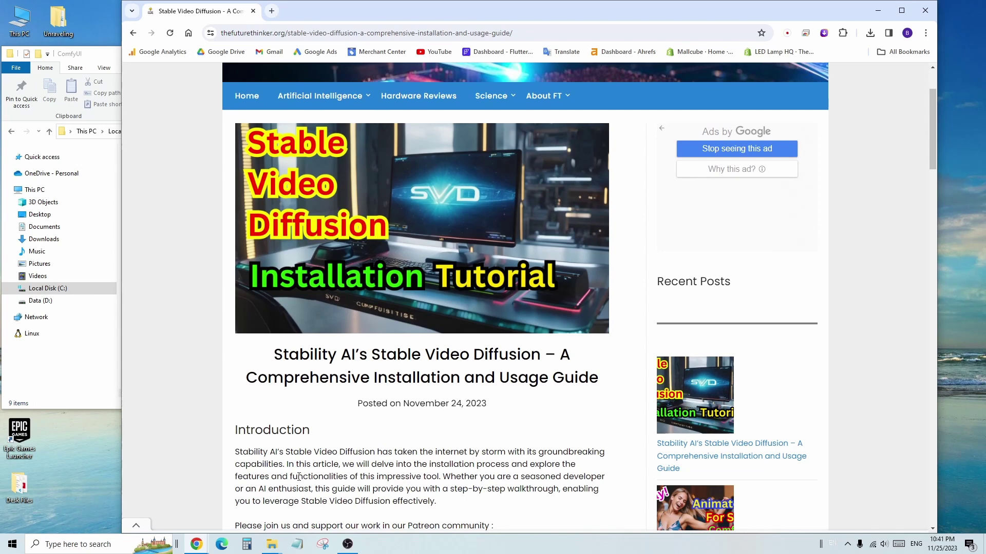
scroll(299, 477, "down", 1)
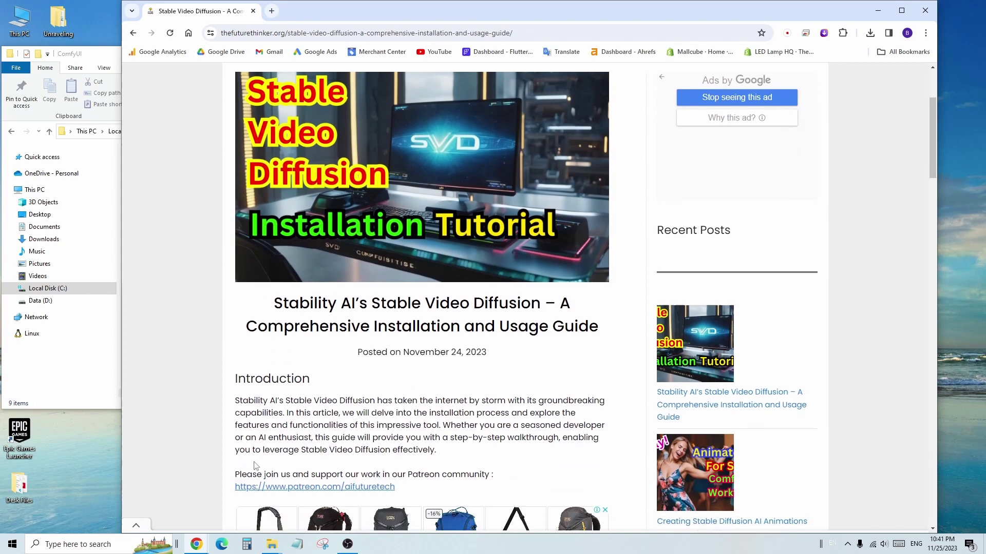
scroll(194, 332, "up", 1)
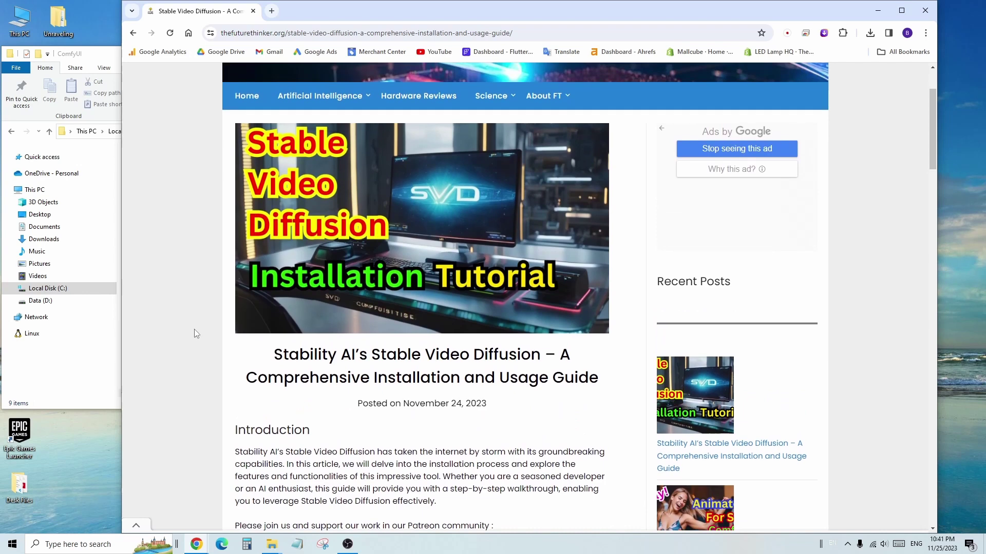
left_click(95, 63)
left_click(160, 218)
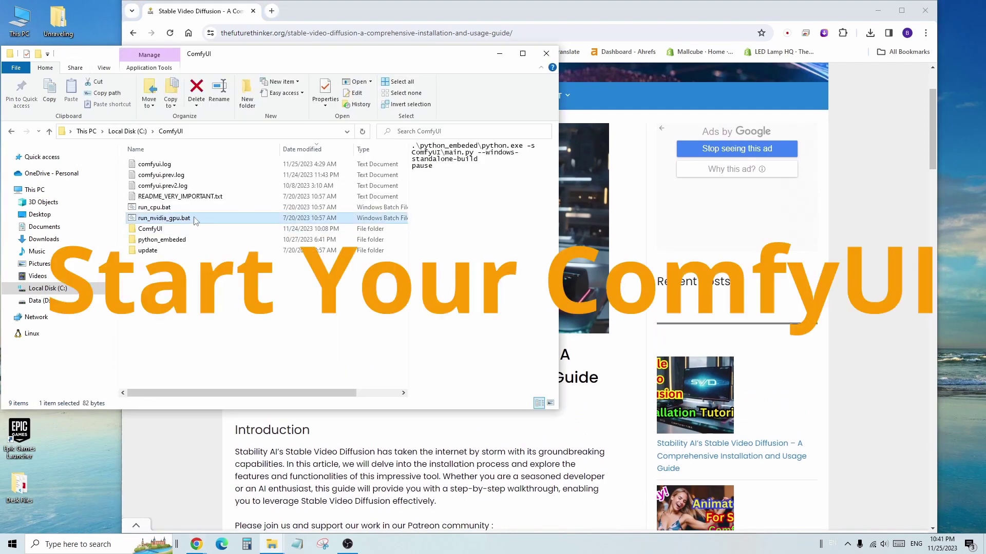
double_click(161, 218)
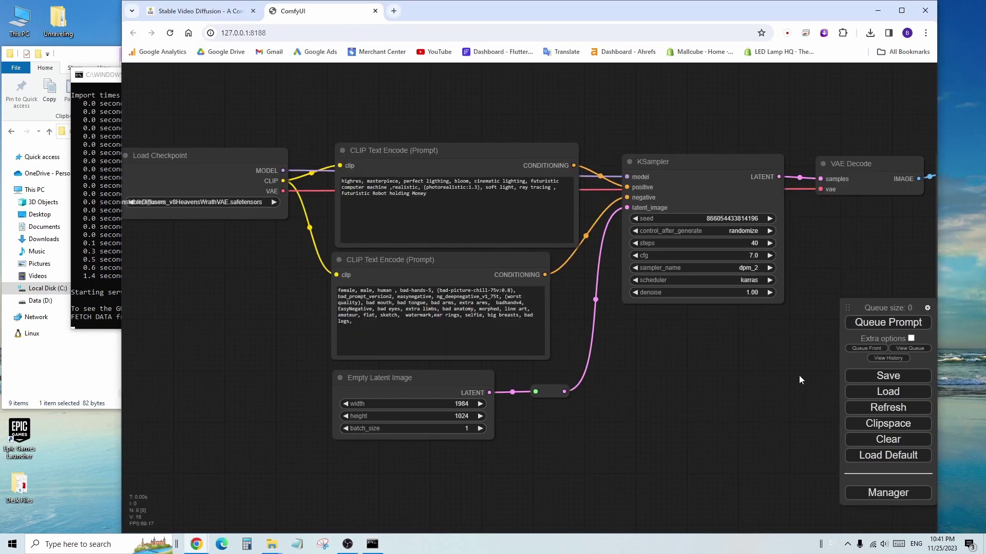
Clear the current workflow from the ComfyUI canvas.
left_click(879, 441)
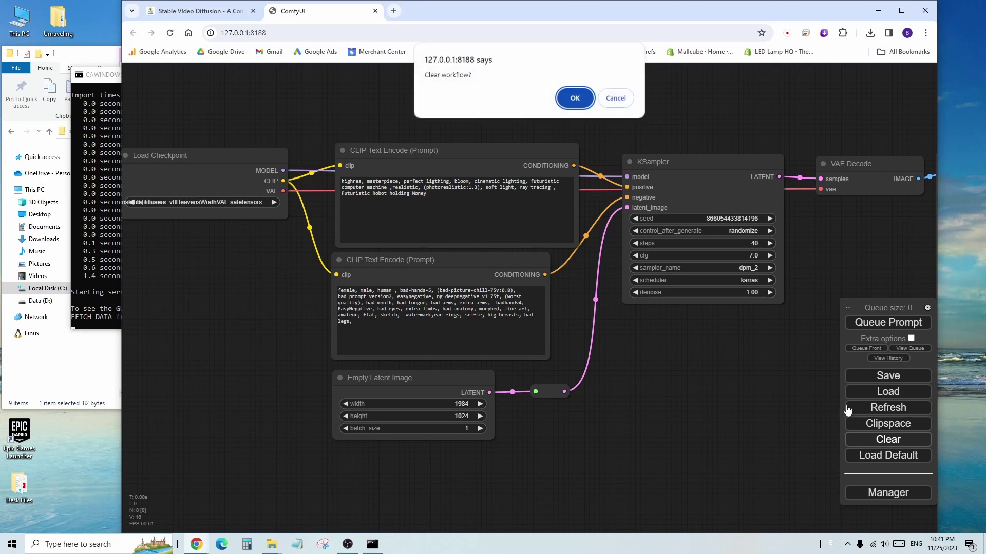
left_click(575, 99)
mouse_move(271, 543)
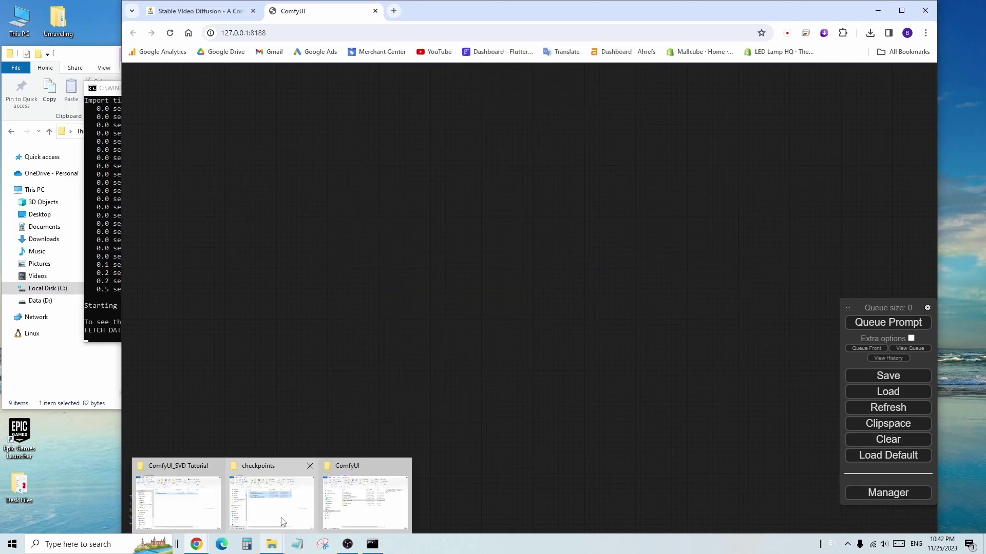
left_click(278, 512)
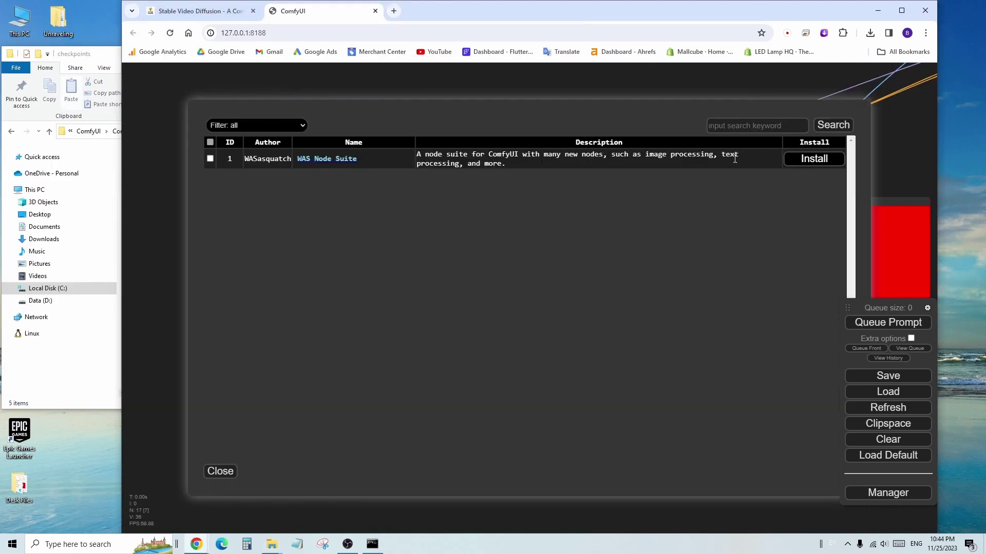
Install WAS Node Suite from Install Custom Nodes and check the console log.
left_click(819, 159)
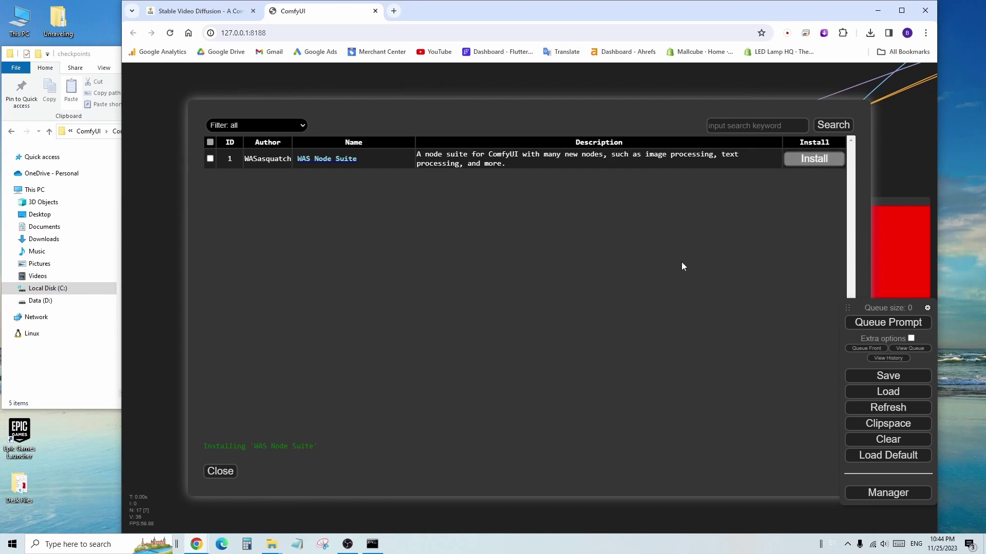
left_click(373, 544)
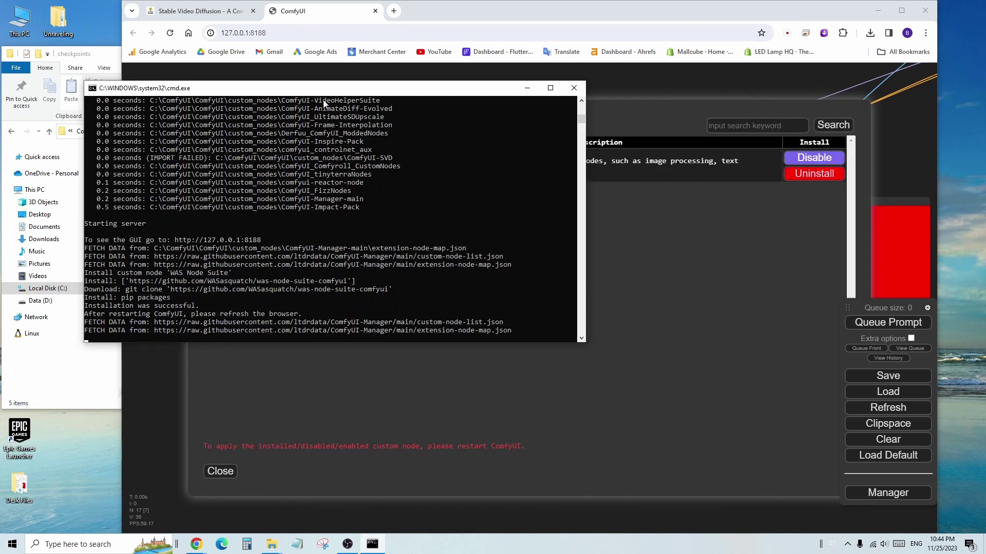
left_click_drag(347, 93, 290, 61)
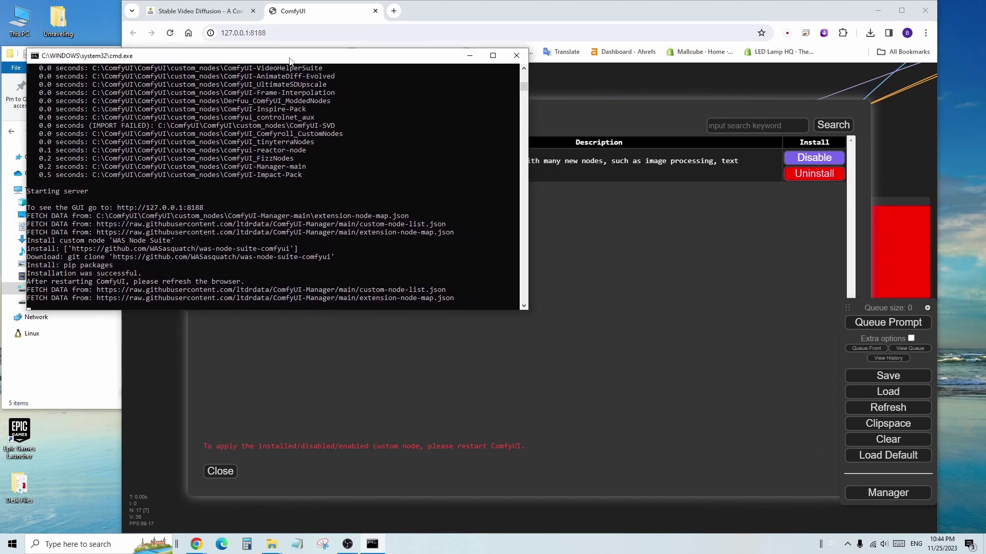
left_click(632, 251)
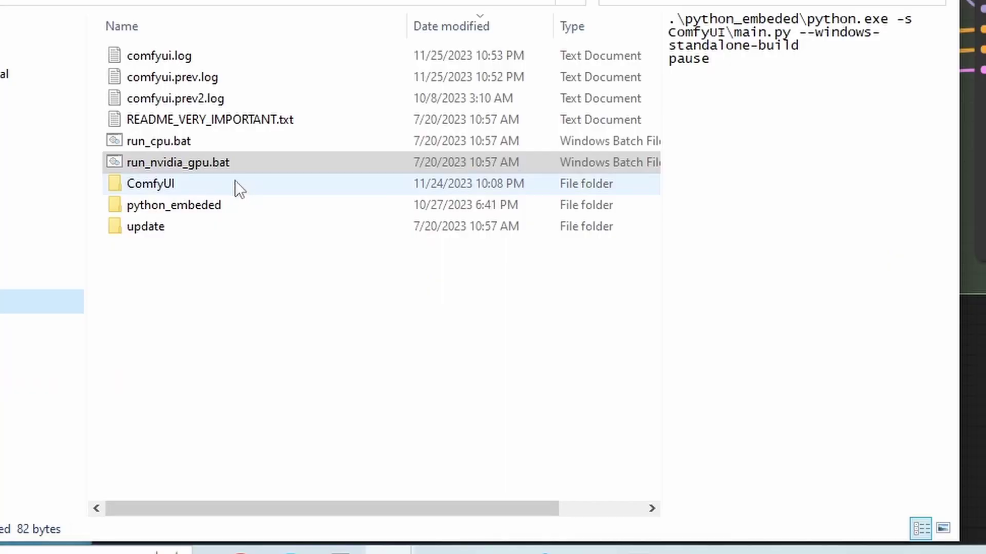
Run install.bat from ComfyUI\custom_nodes\was-node-suite-comfyui to install its requirements.
double_click(236, 183)
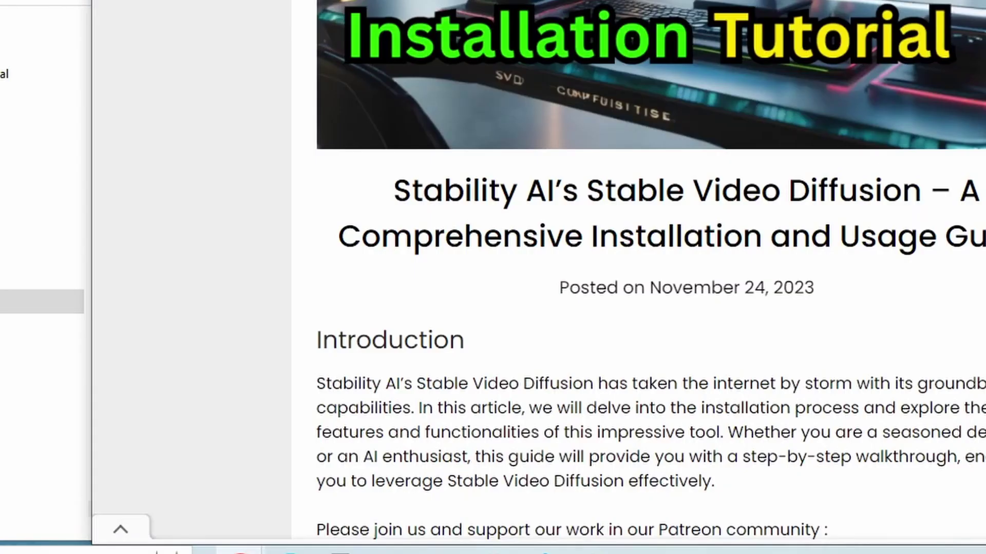
key("alt+Tab")
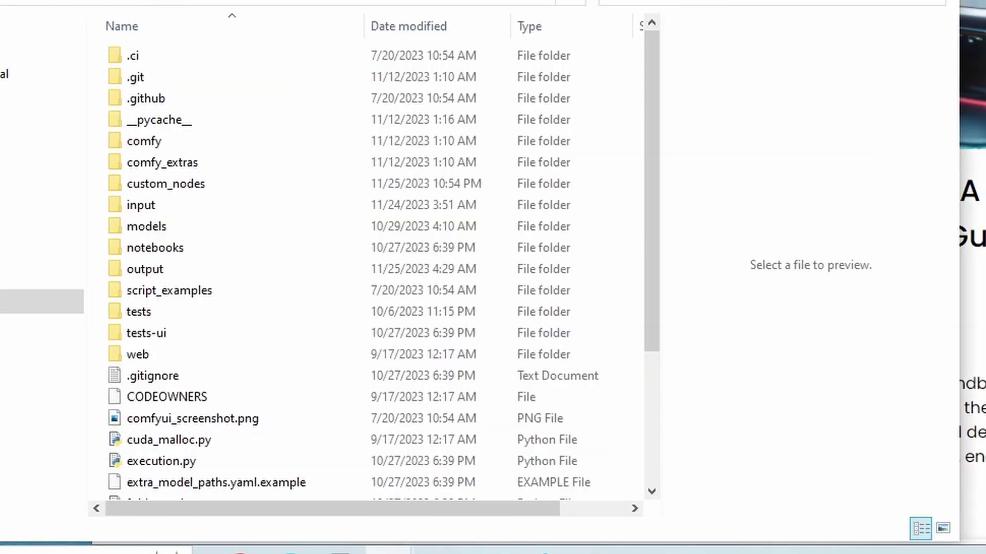
left_click(254, 229)
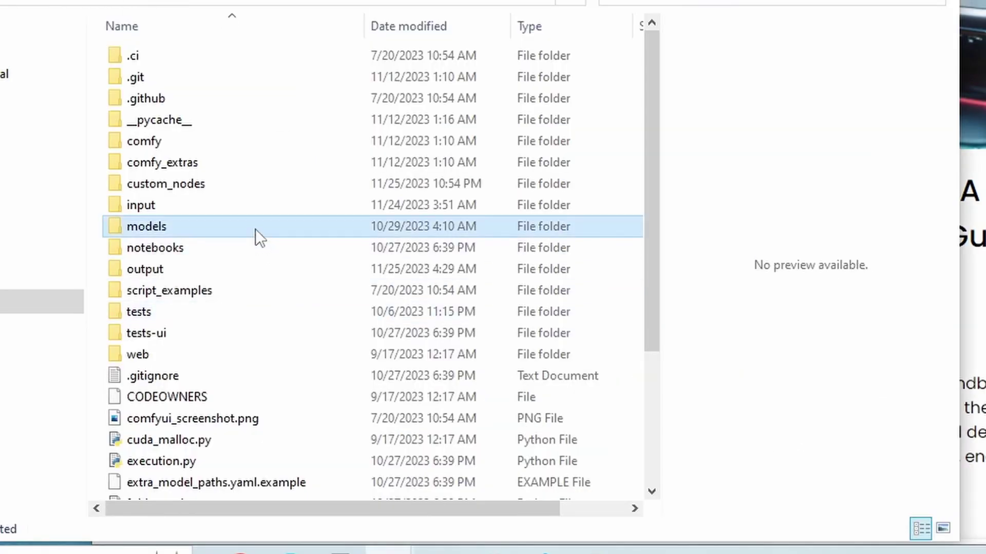
left_click(220, 180)
double_click(179, 187)
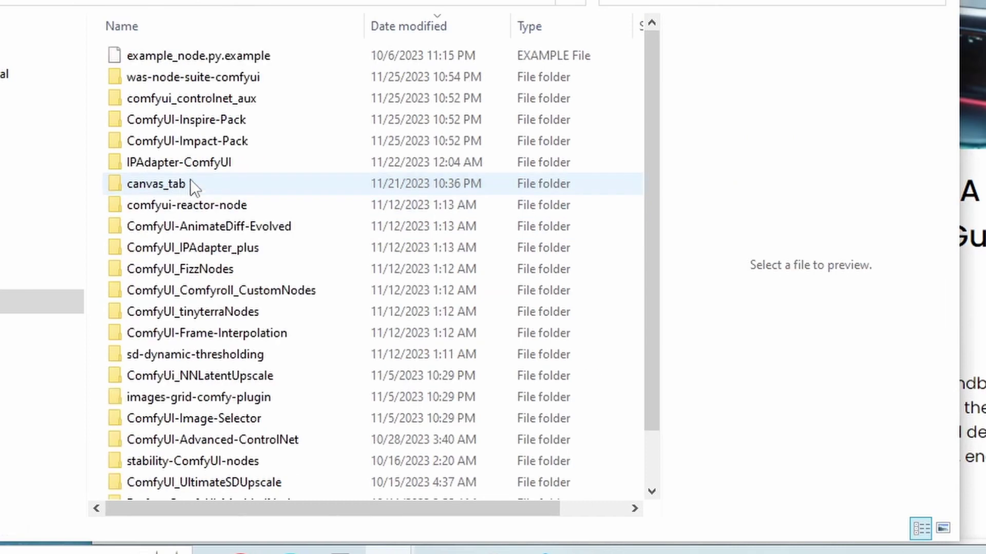
left_click(284, 77)
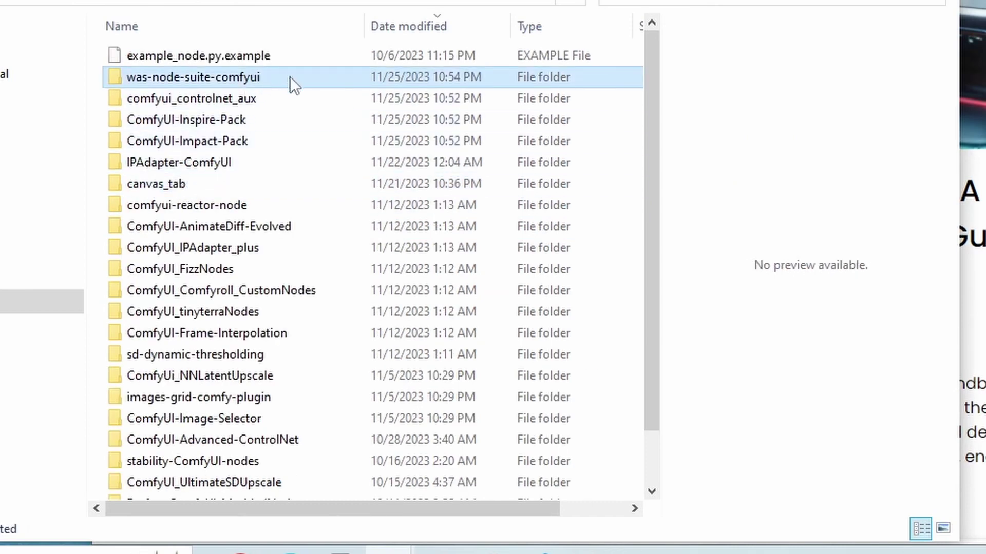
double_click(289, 77)
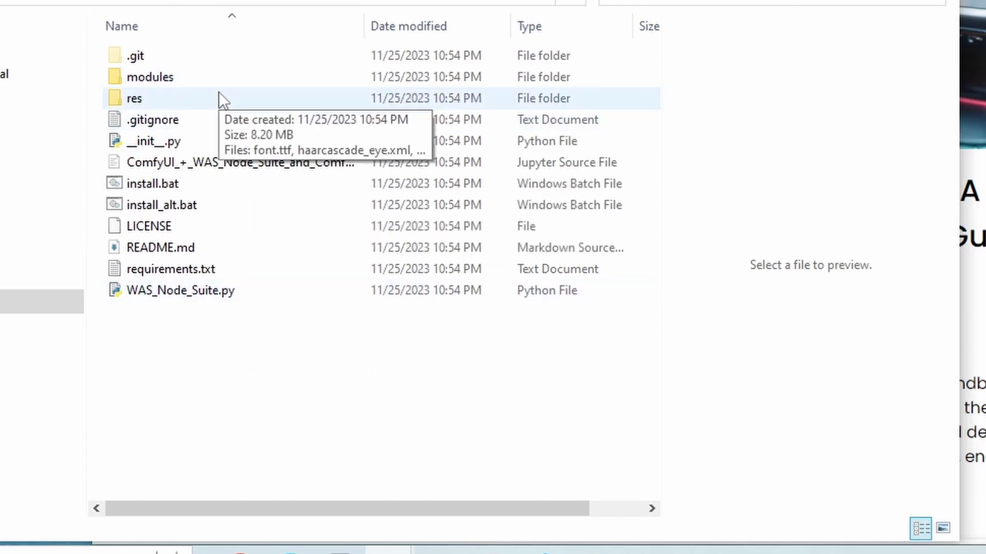
left_click(205, 185)
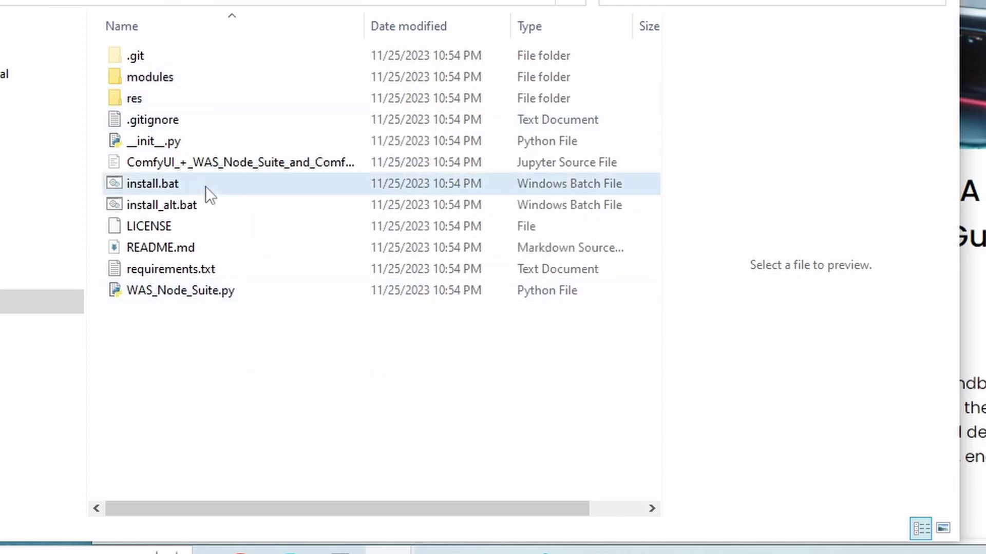
double_click(334, 182)
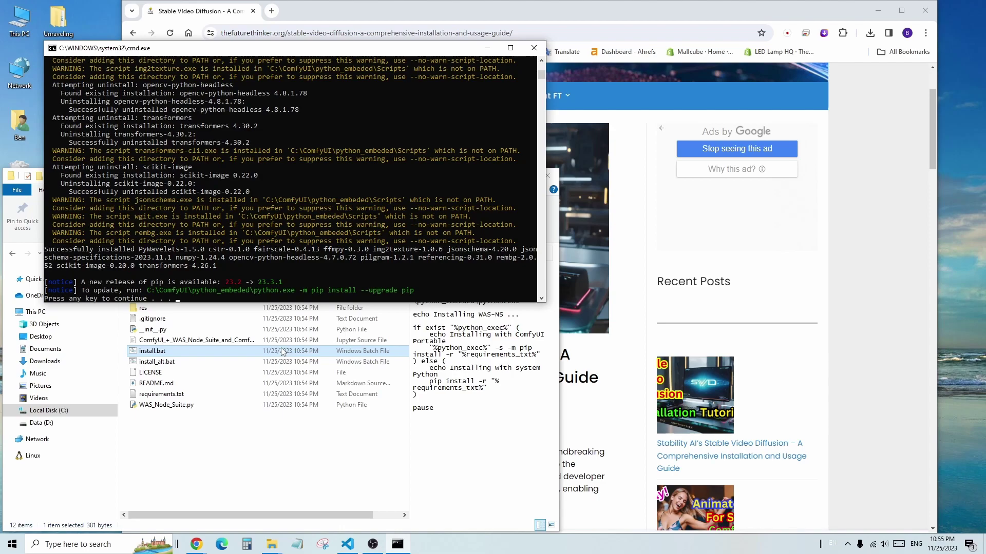
Close the finished installer console and the Visual Studio Code window.
key("Return")
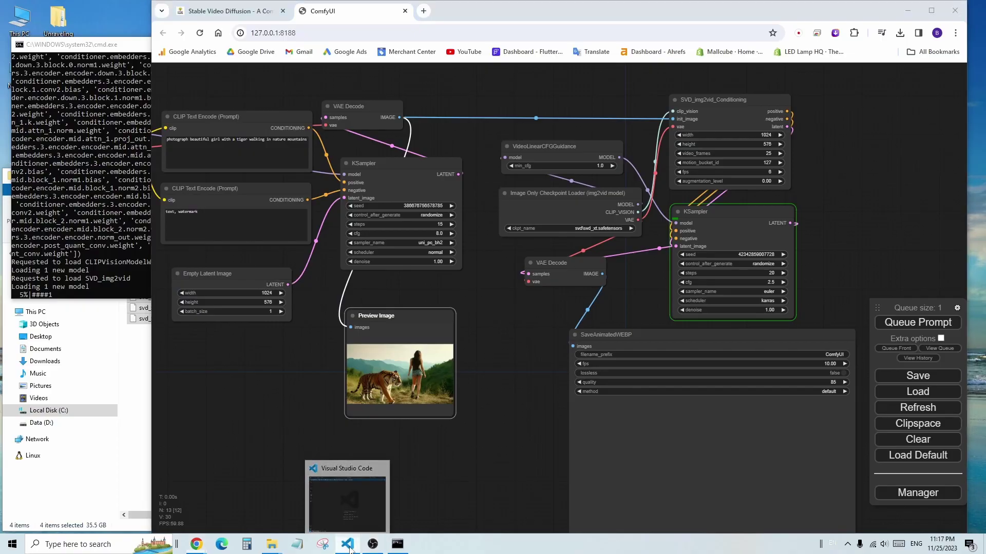
right_click(347, 544)
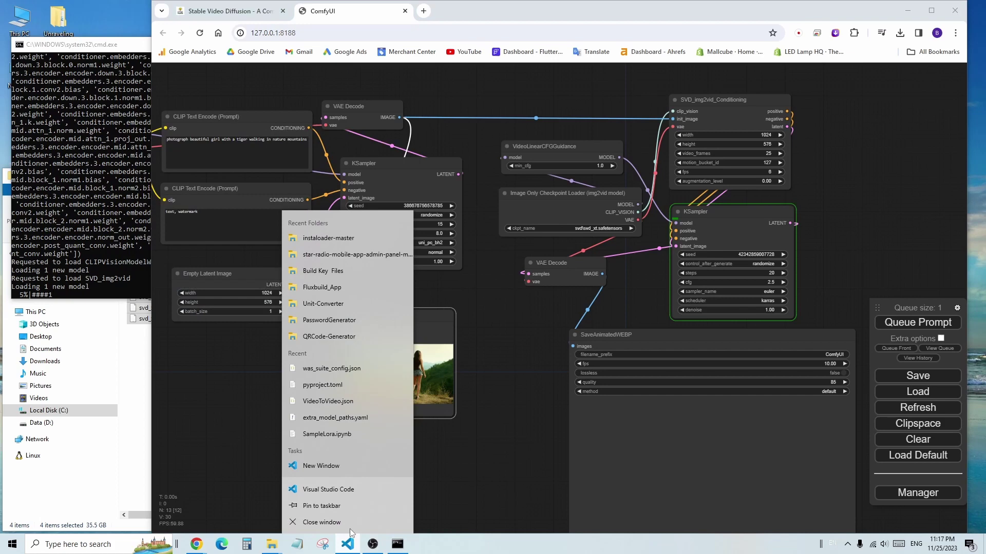
left_click(350, 527)
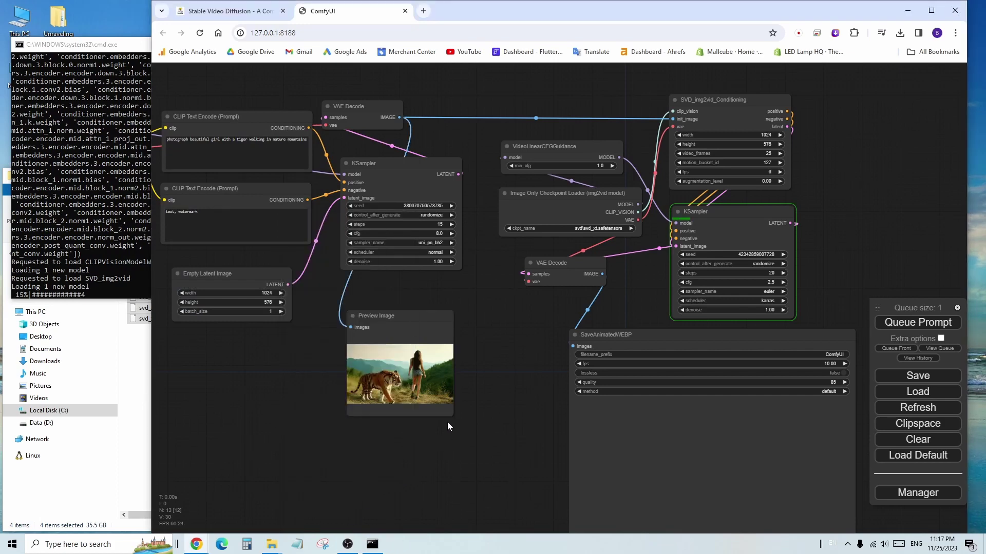
Enlarge the Preview Image node and move it down and left.
left_click_drag(452, 416, 571, 523)
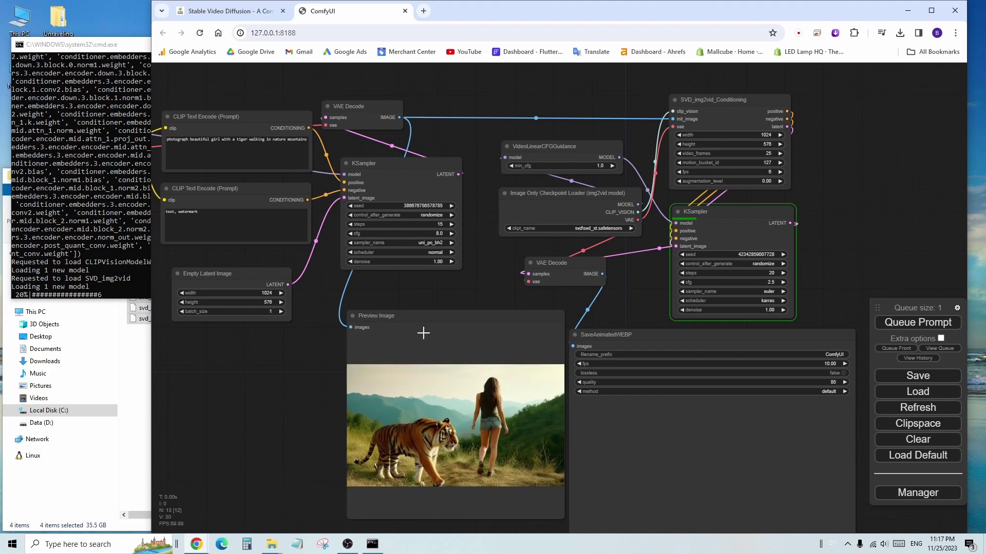
left_click_drag(427, 319, 383, 308)
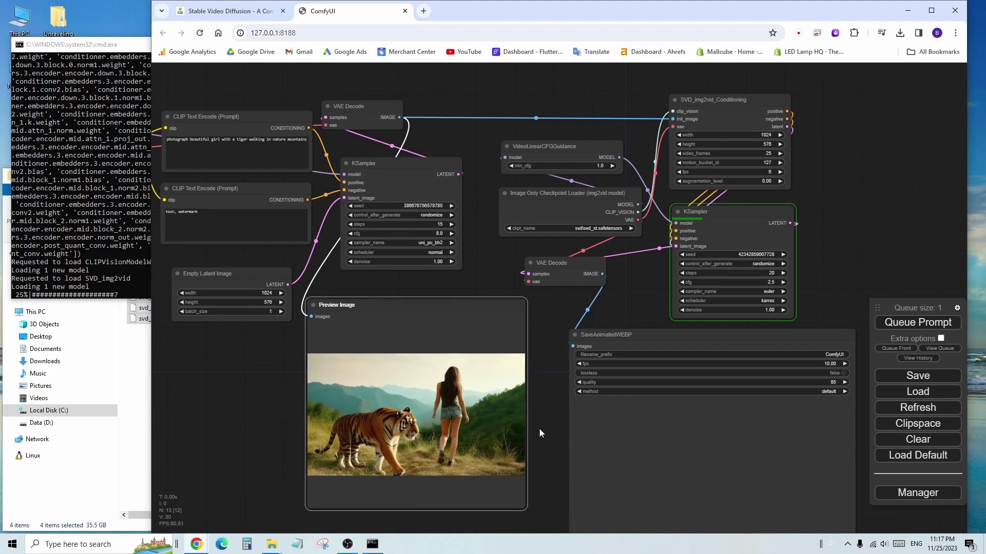
left_click_drag(539, 429, 520, 337)
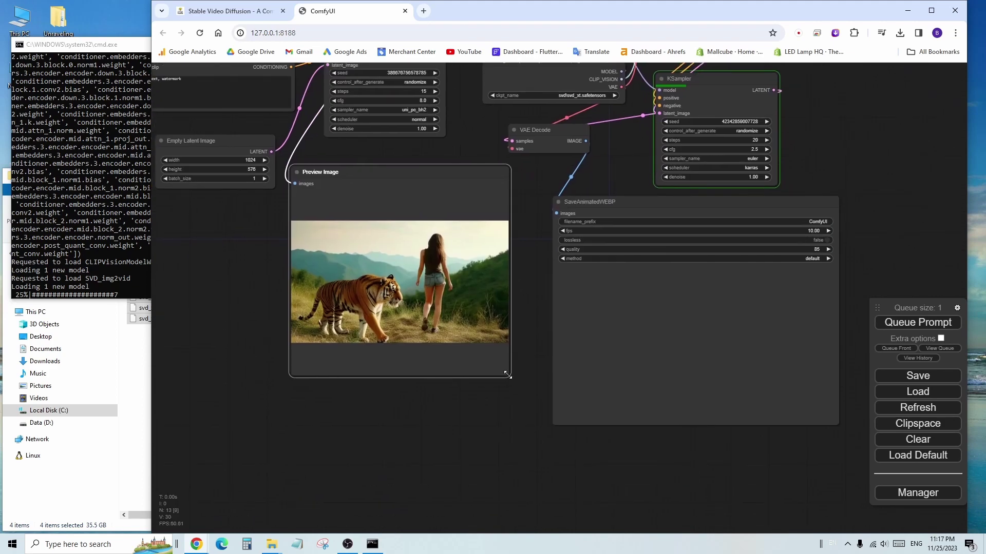
left_click_drag(510, 378, 537, 356)
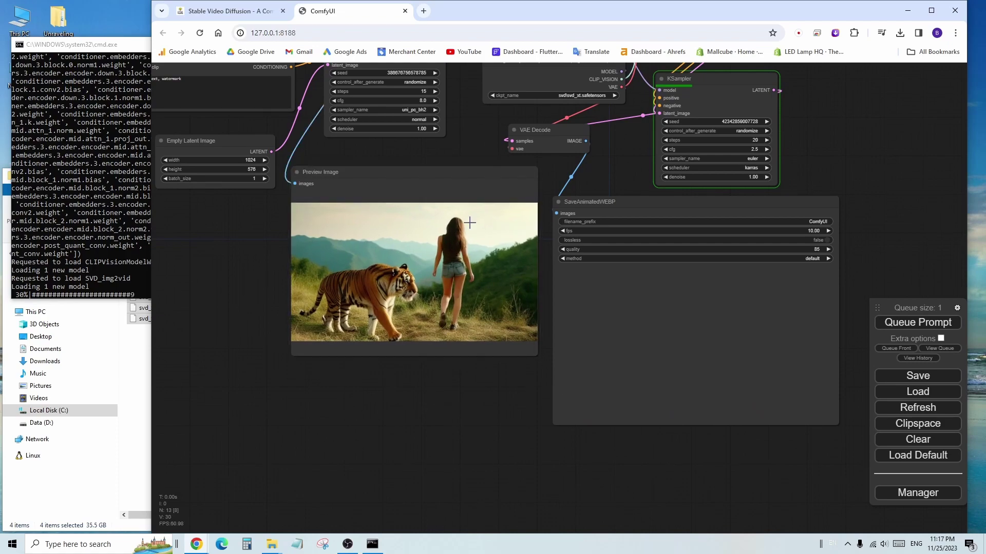
left_click_drag(451, 175, 362, 264)
Bring SVD_img2vid_Conditioning and SaveAnimatedWEBP into view and move VAE Decode down-right.
scroll(375, 272, "up", 6)
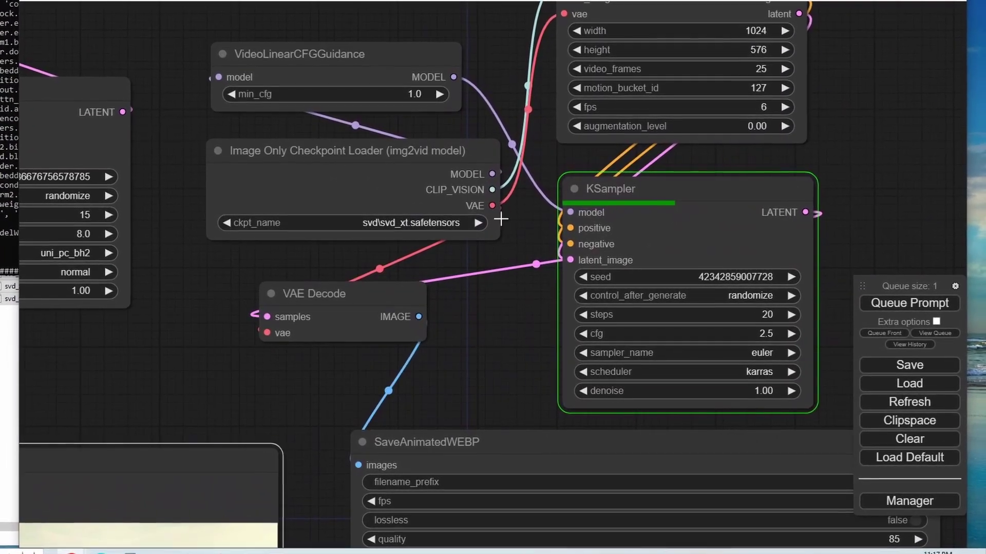
left_click_drag(520, 224, 316, 430)
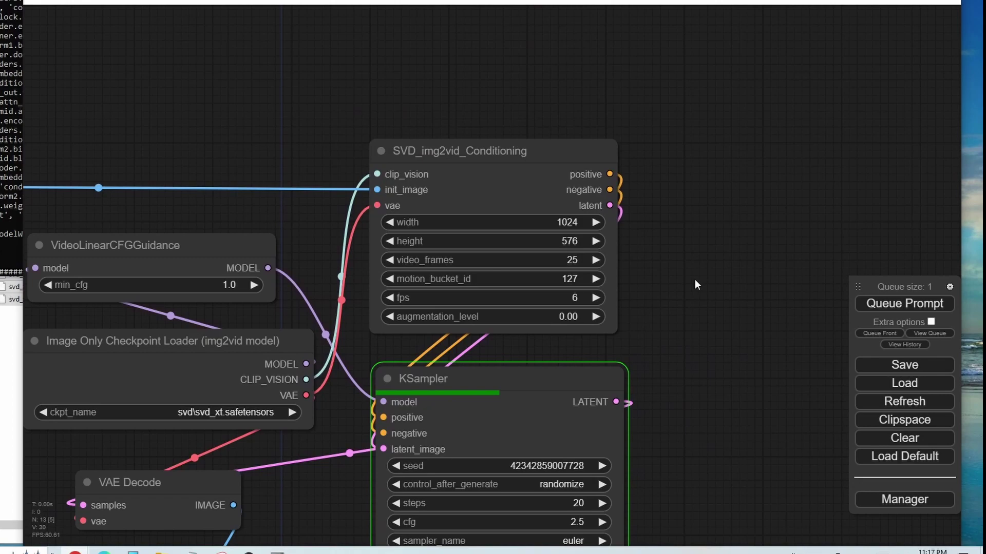
left_click_drag(666, 328, 637, 200)
scroll(623, 273, "down", 3)
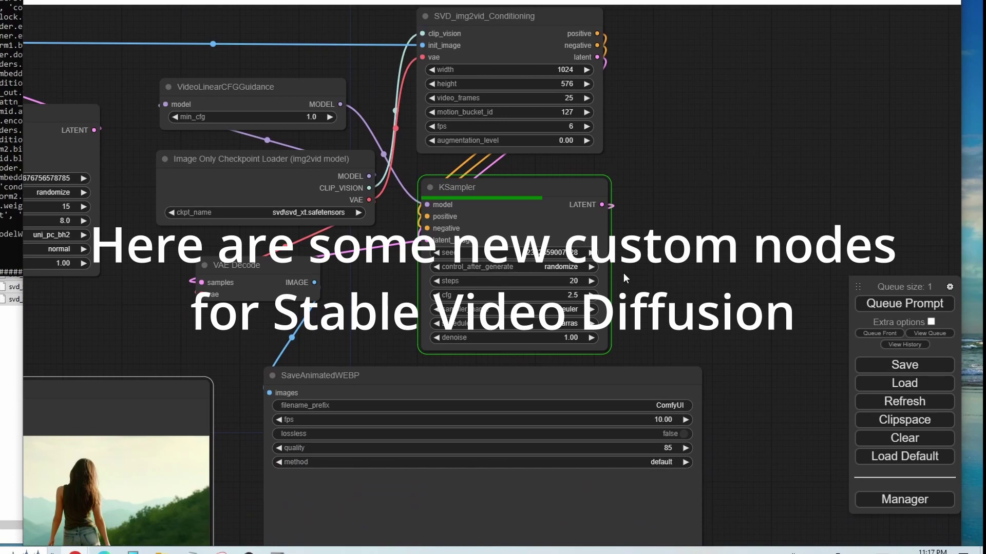
left_click_drag(260, 265, 314, 296)
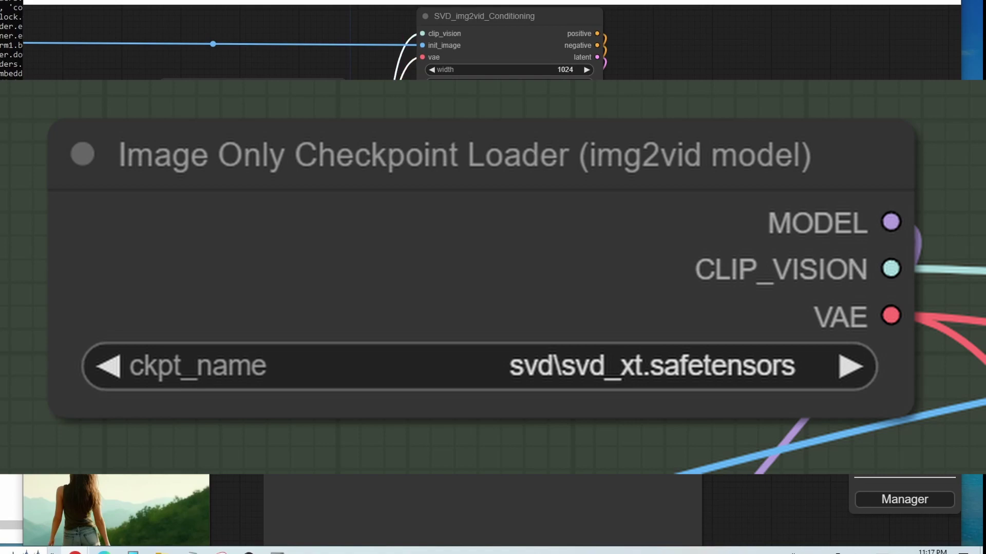
Check the checkpoint loader's properties, then group VideoLinearCFGGuidance, the loader and SVD_img2vid_Conditioning closer.
right_click(149, 177)
left_click(239, 208)
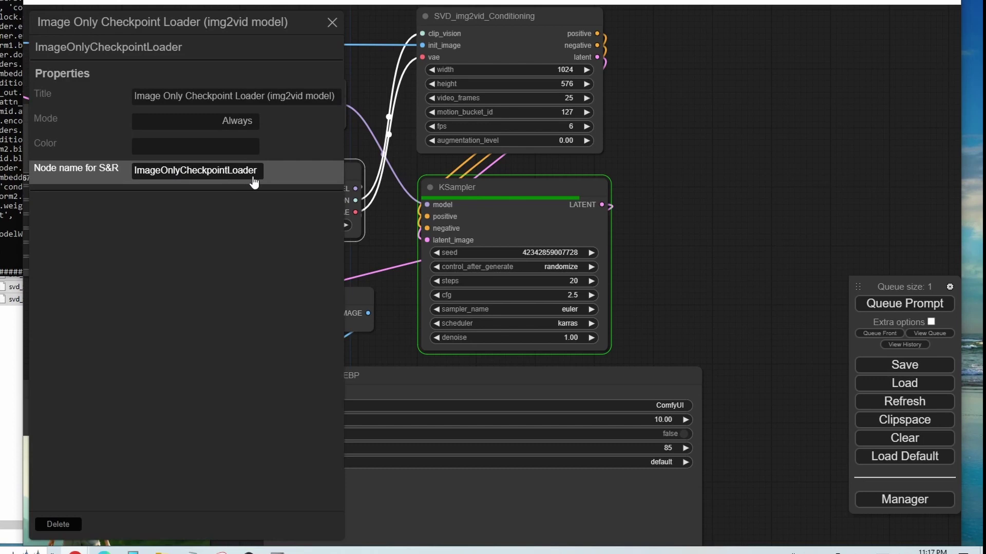
left_click(332, 22)
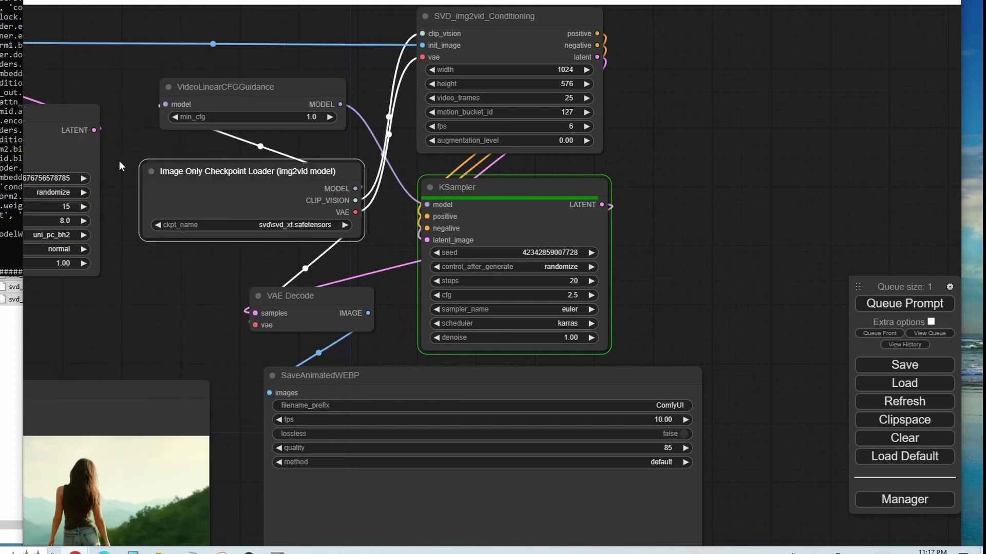
left_click_drag(210, 87, 199, 104)
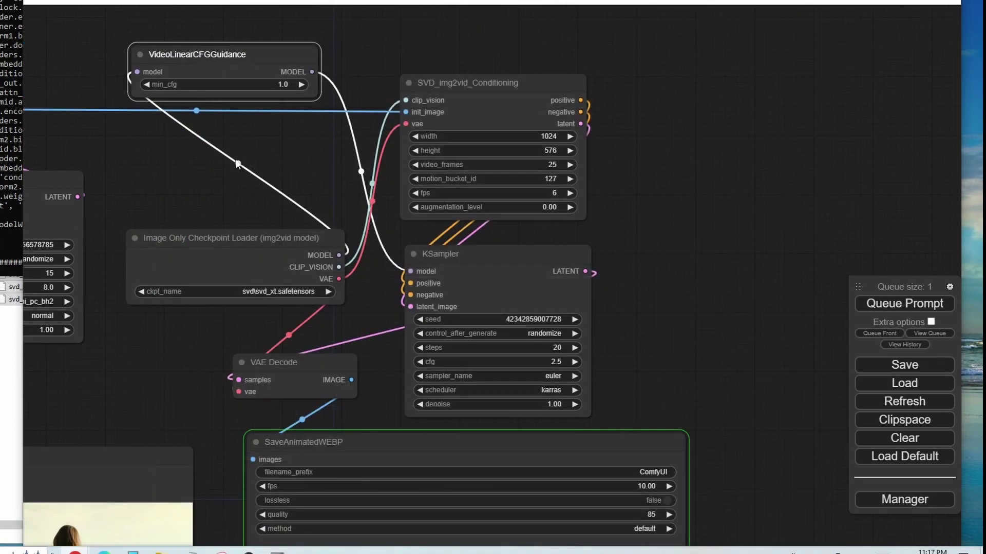
left_click_drag(232, 238, 228, 134)
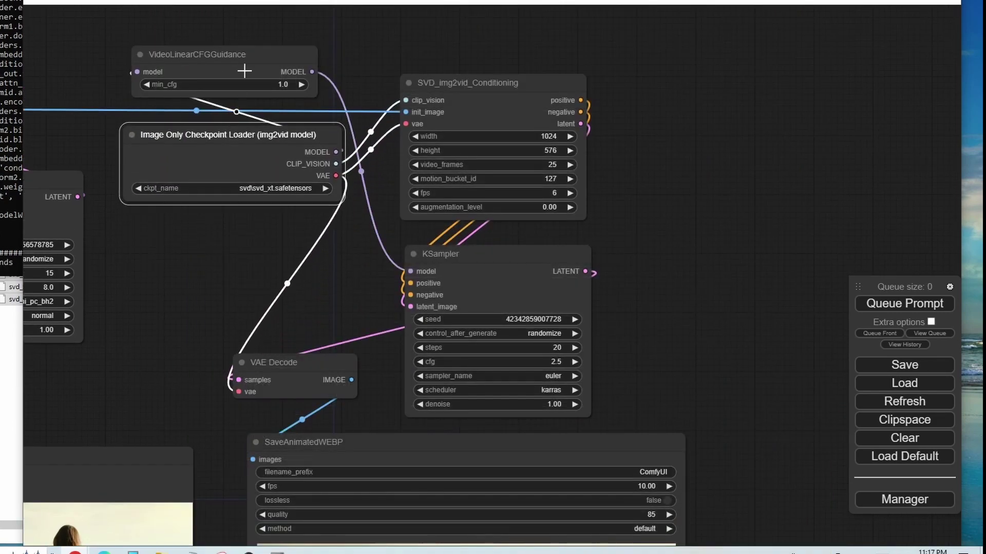
left_click_drag(249, 54, 257, 59)
left_click_drag(442, 76, 403, 65)
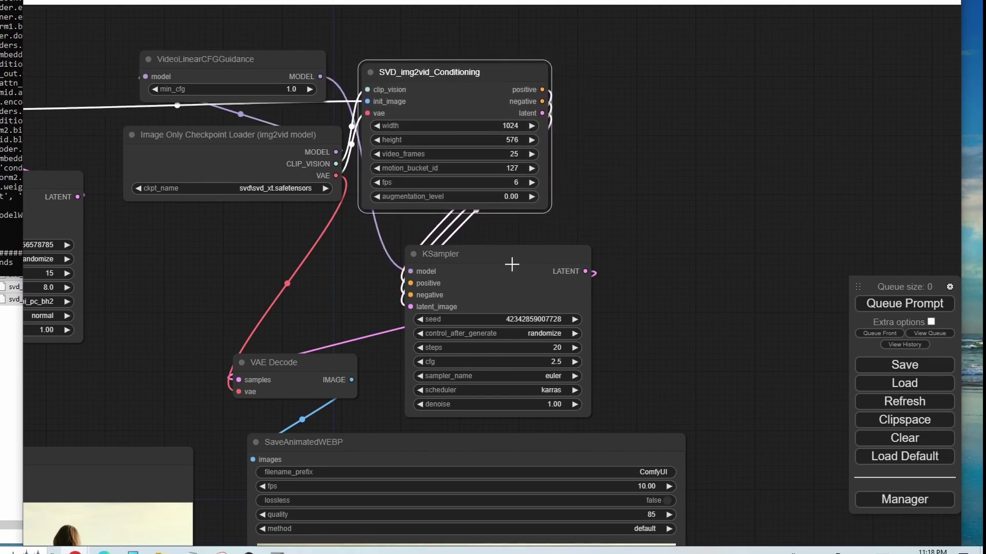
Bring the SaveAnimatedWEBP girl-and-tiger animation output into view.
left_click_drag(187, 309, 168, 118)
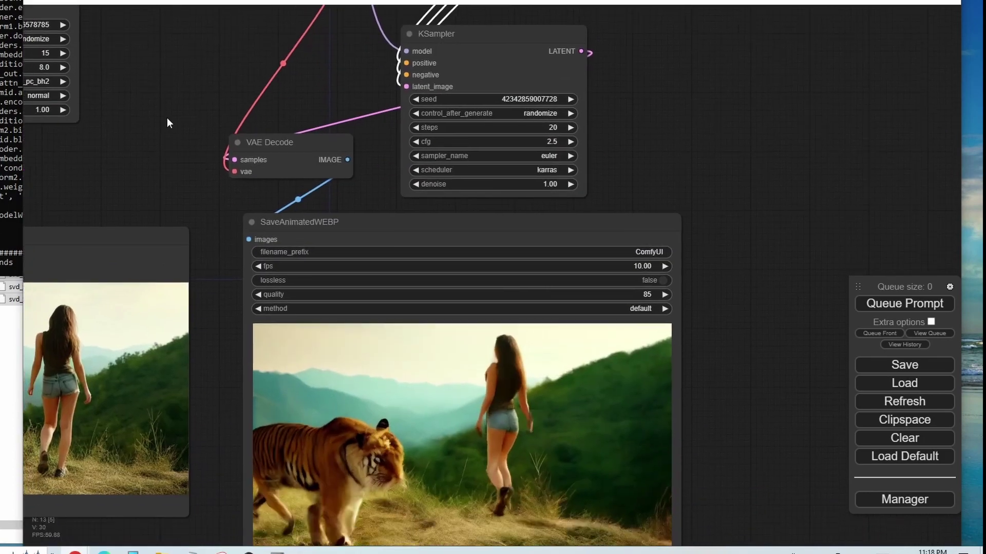
scroll(159, 187, "down", 2)
left_click_drag(701, 327, 661, 224)
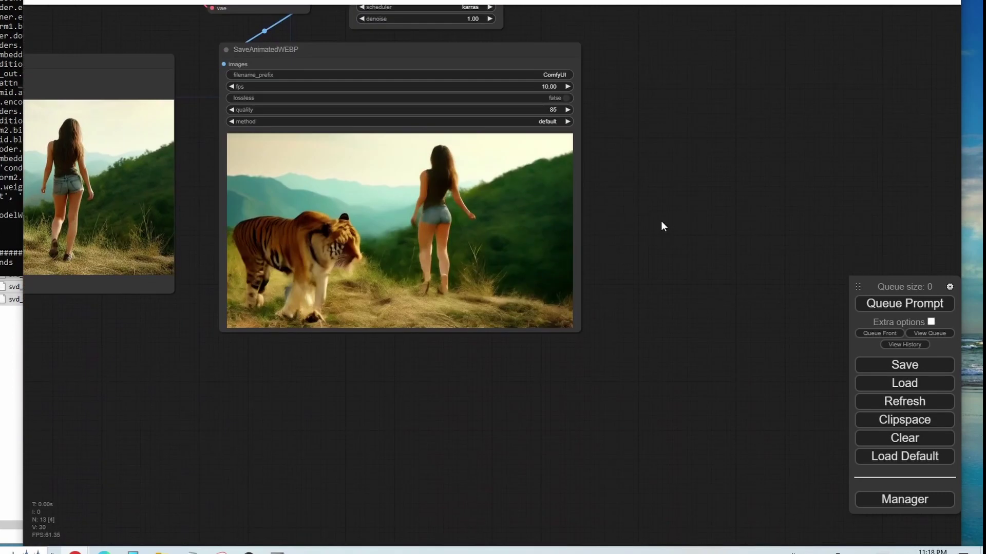
scroll(576, 253, "up", 4)
scroll(602, 221, "down", 3)
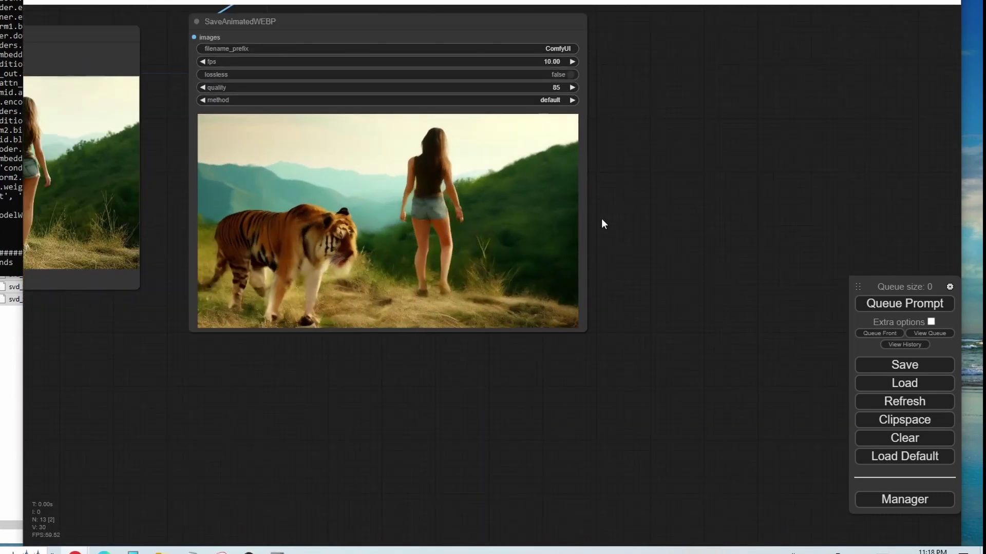
scroll(601, 220, "down", 3)
scroll(602, 220, "down", 1)
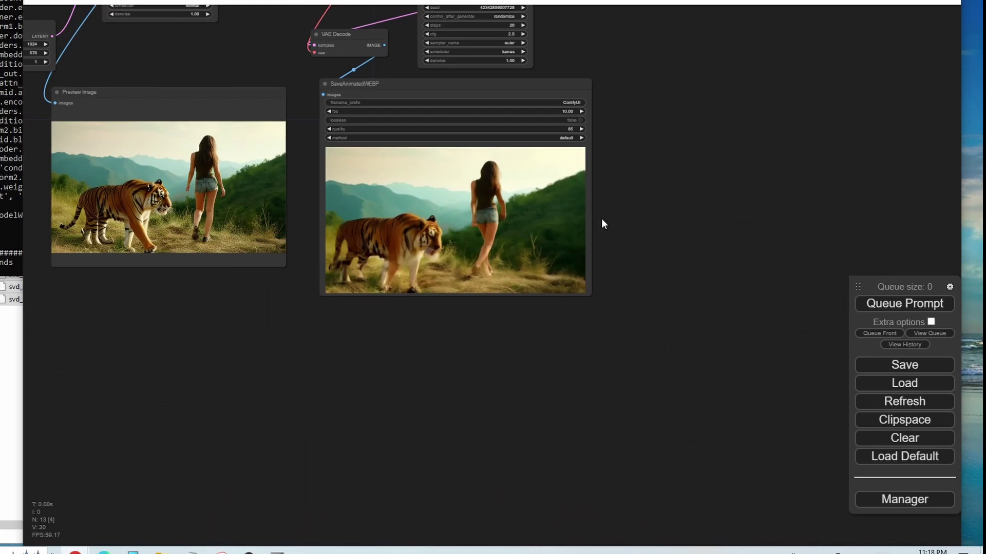
Widen the Load Checkpoint node in the text-to-image group.
left_click_drag(601, 221, 718, 382)
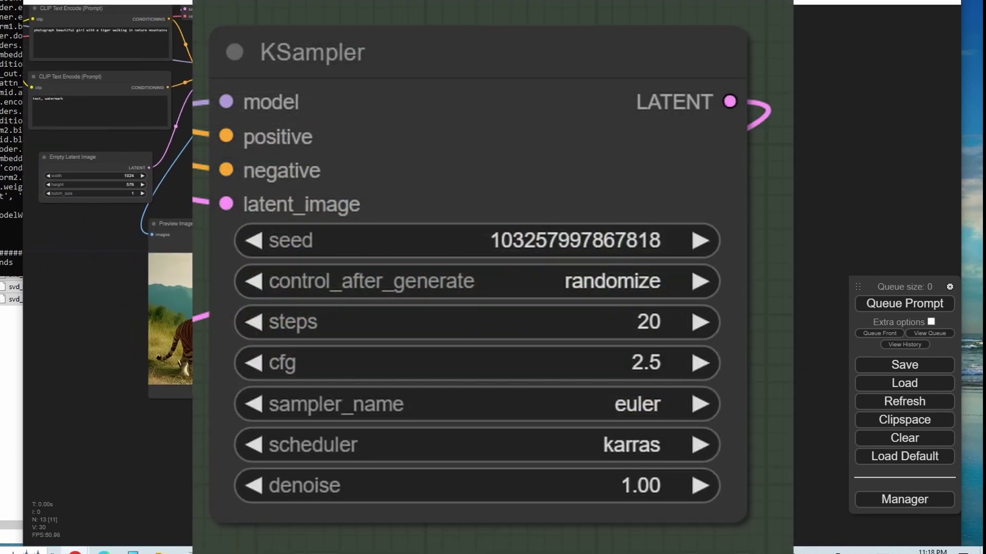
scroll(695, 291, "down", 2)
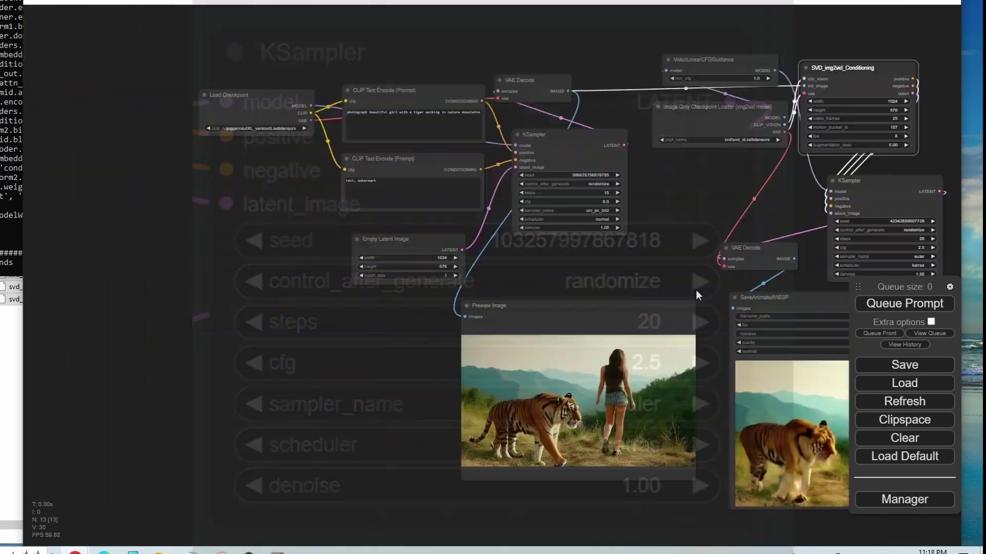
left_click_drag(695, 291, 596, 326)
scroll(352, 99, "up", 4)
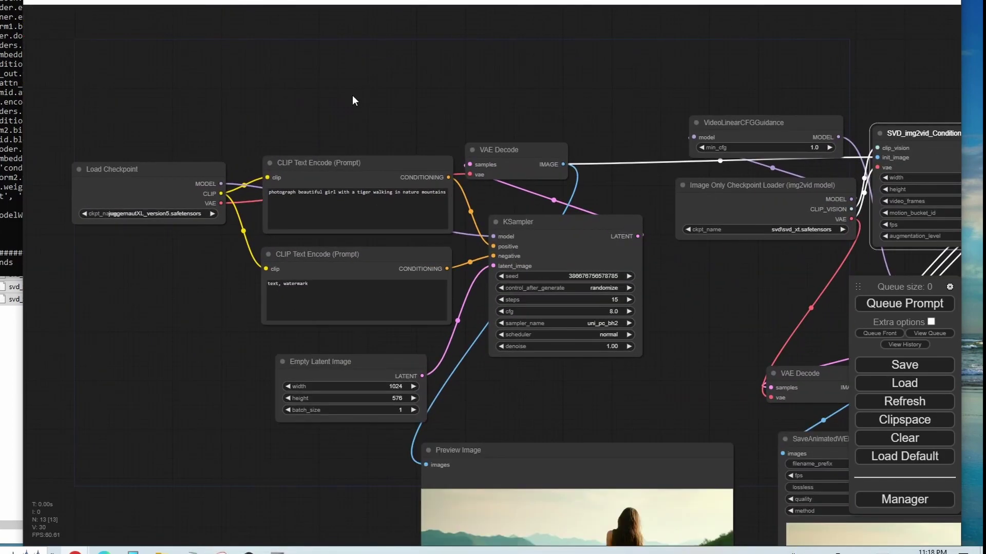
left_click_drag(200, 113, 256, 142)
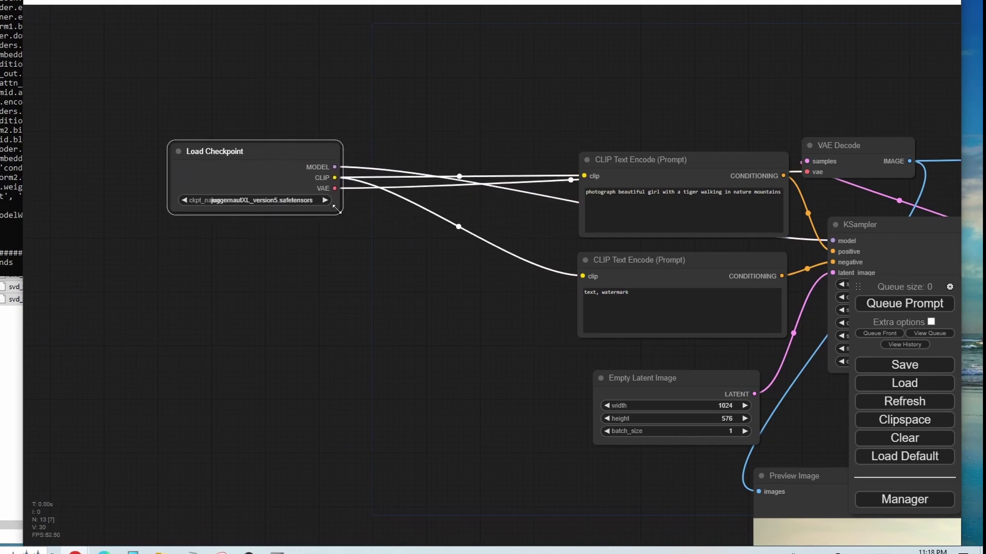
left_click_drag(337, 209, 491, 212)
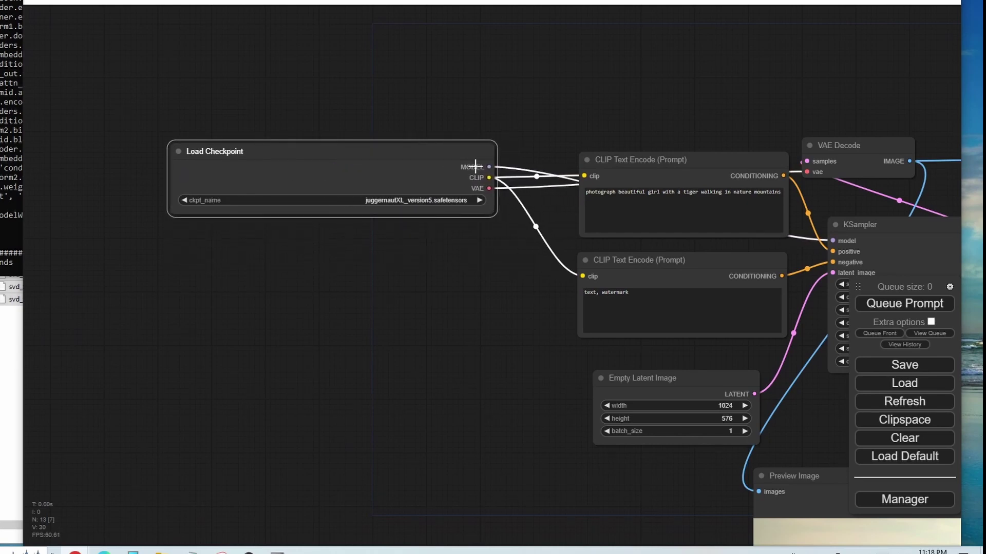
Move the negative CLIP Text Encode node up and to the left.
scroll(467, 100, "up", 4)
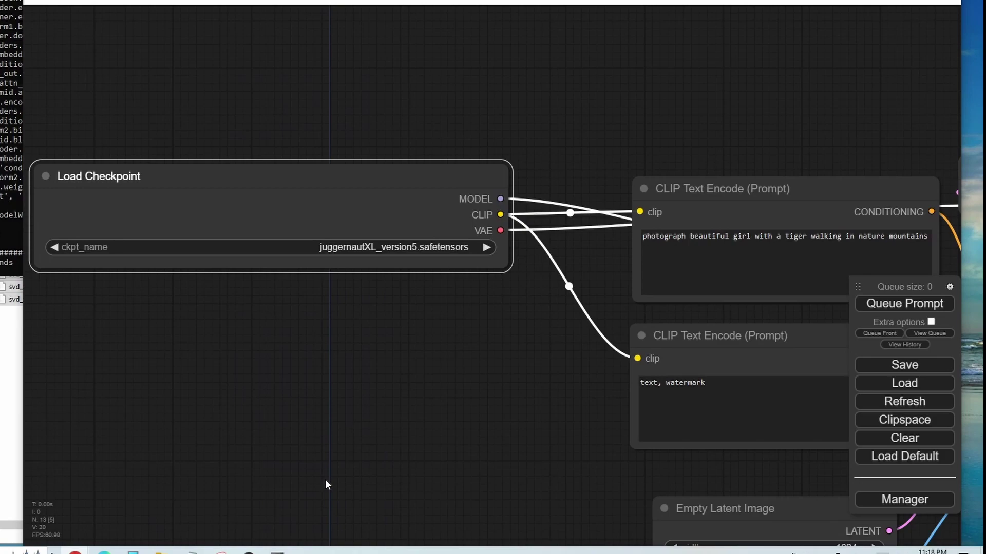
scroll(475, 405, "down", 5)
left_click_drag(473, 405, 87, 365)
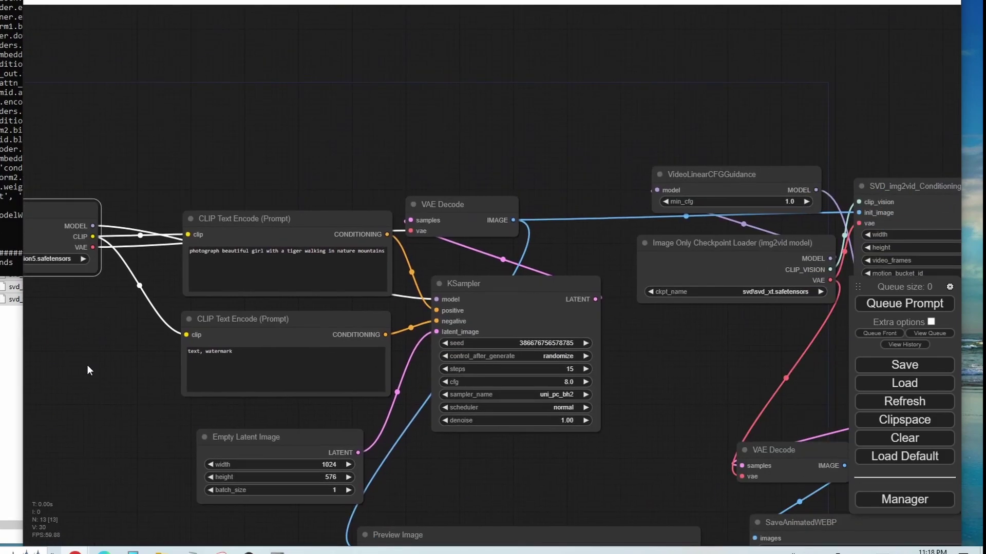
left_click_drag(302, 139, 293, 97)
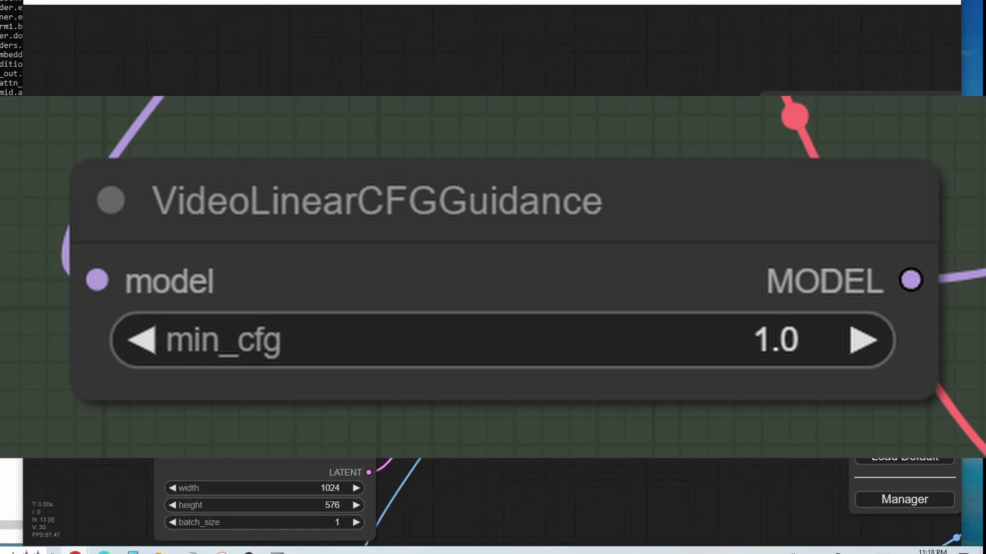
left_click_drag(343, 298, 322, 283)
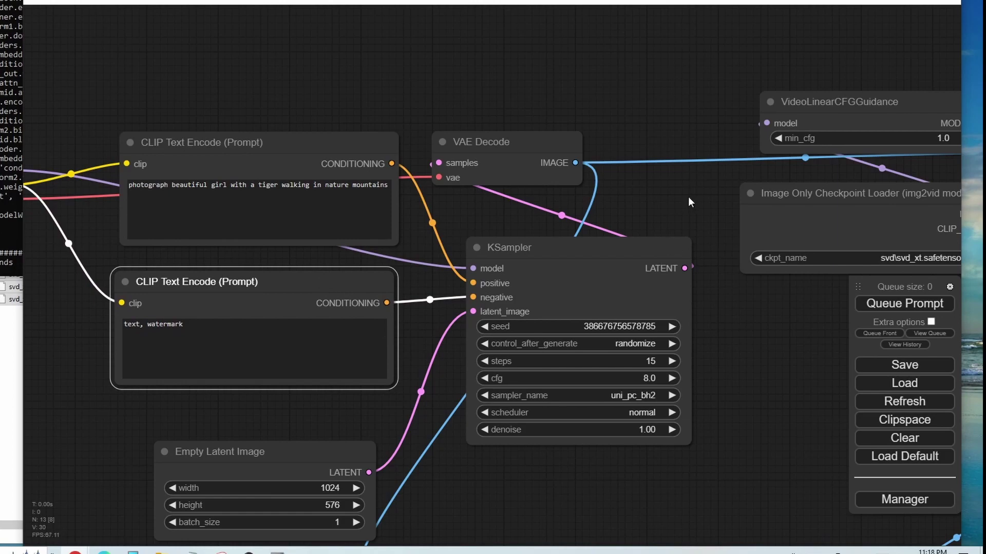
left_click_drag(688, 196, 675, 156)
Select the entire positive prompt text.
scroll(675, 156, "down", 2)
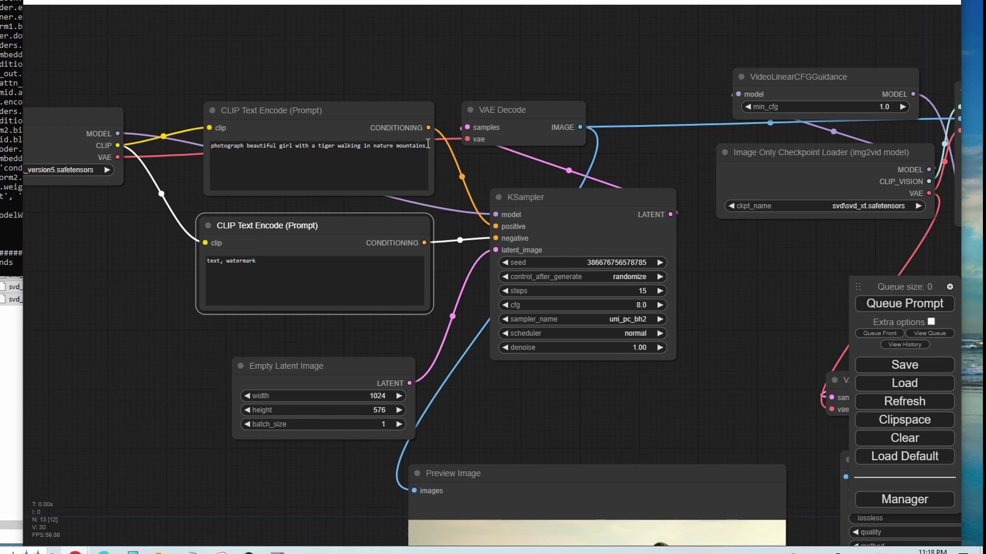
left_click_drag(427, 144, 316, 146)
left_click_drag(218, 143, 210, 146)
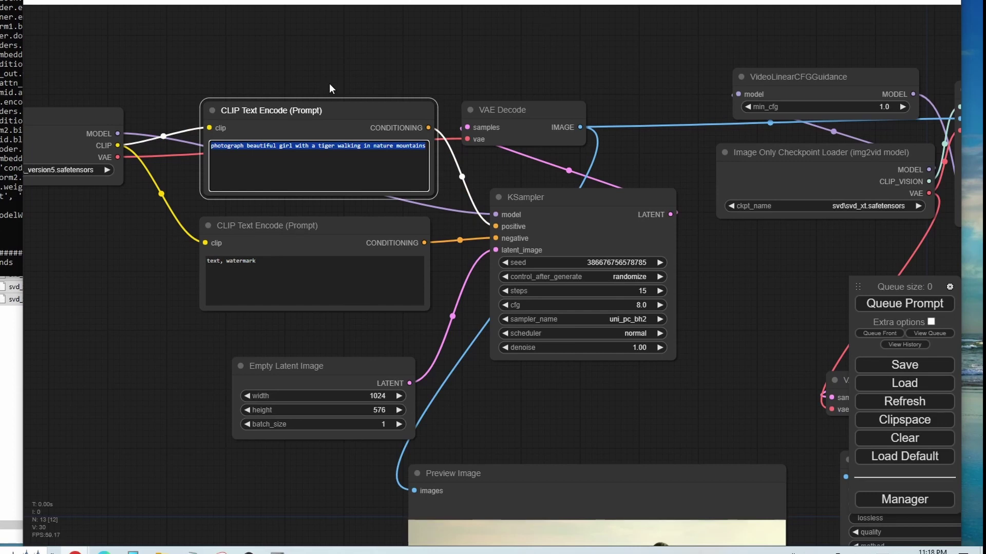
Replace the positive prompt with 'F1 car racing on the race track, wind blowing'.
left_click(247, 148)
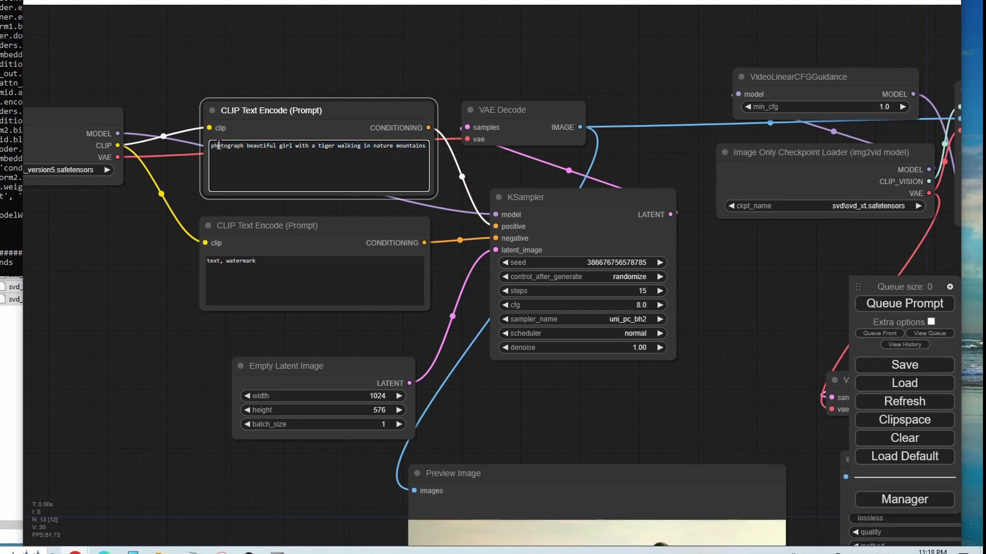
key("ctrl+a")
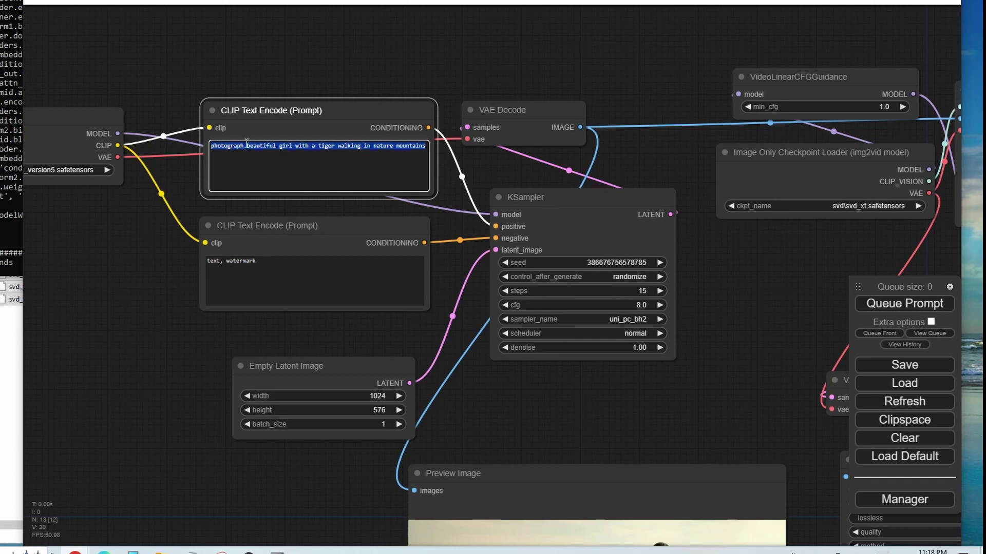
type("F")
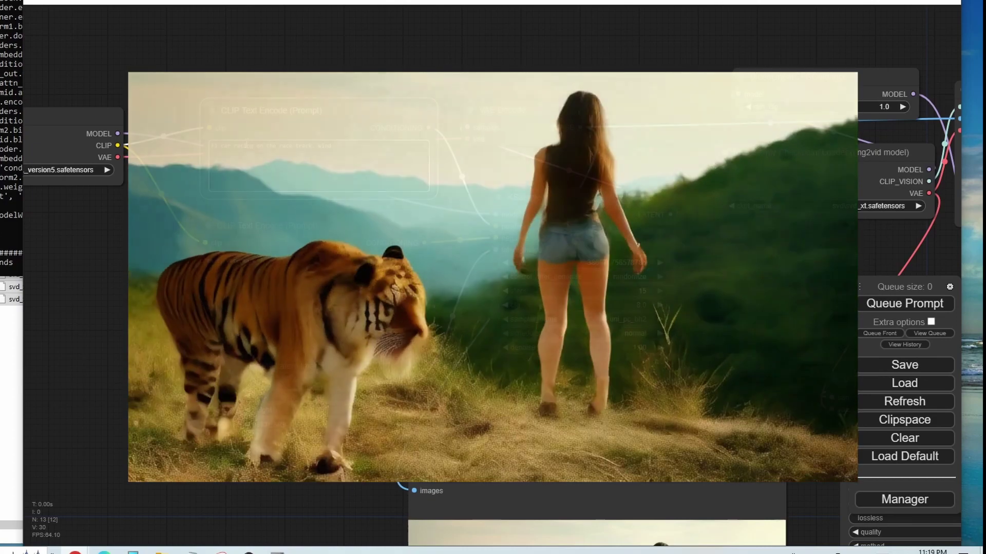
type("blowing")
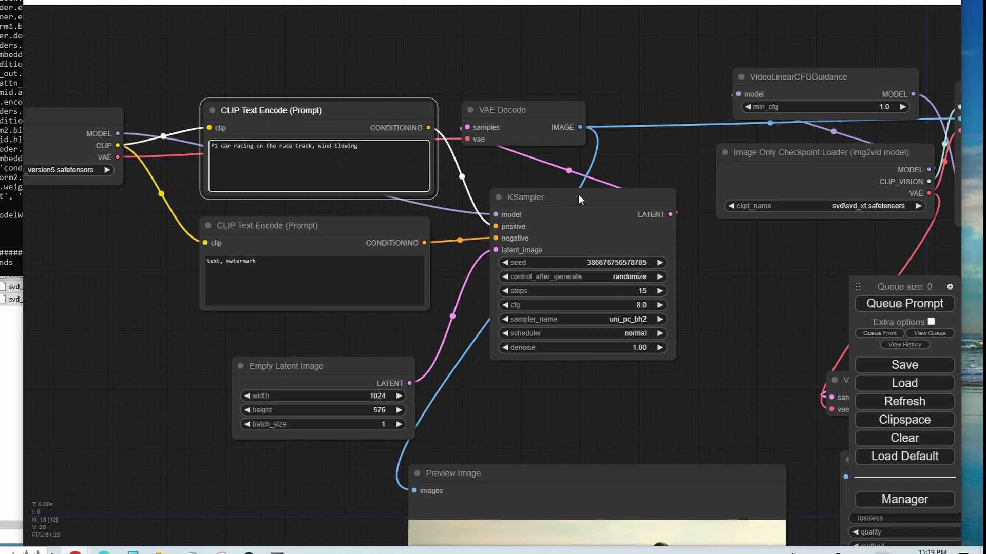
Browse the first KSampler's sampler name list, leaving it unchanged.
left_click_drag(760, 293, 559, 261)
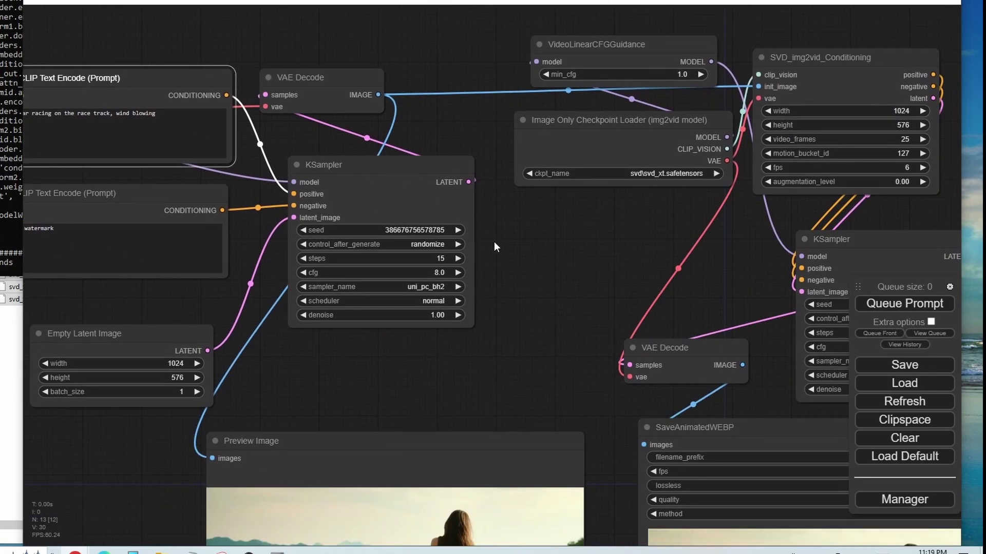
scroll(503, 269, "up", 3)
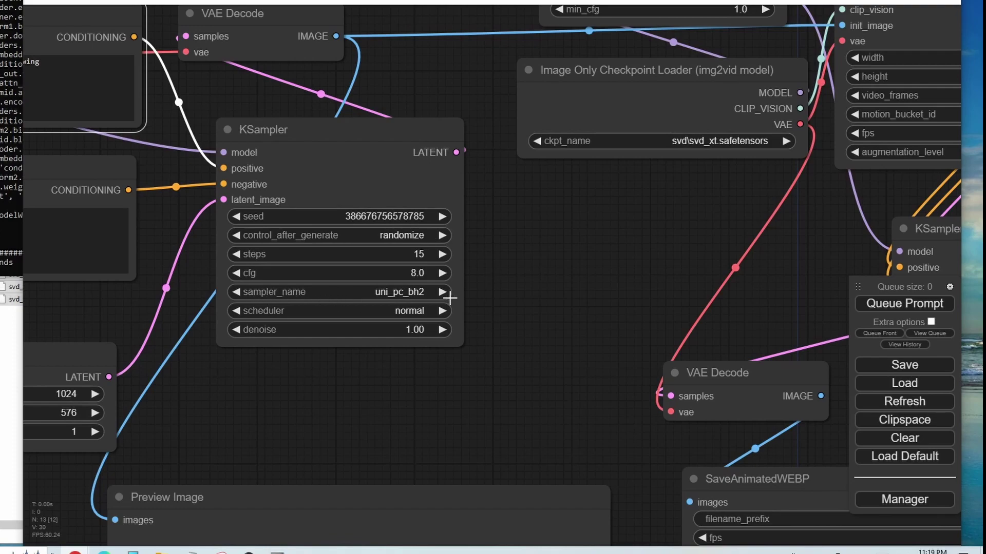
left_click(424, 292)
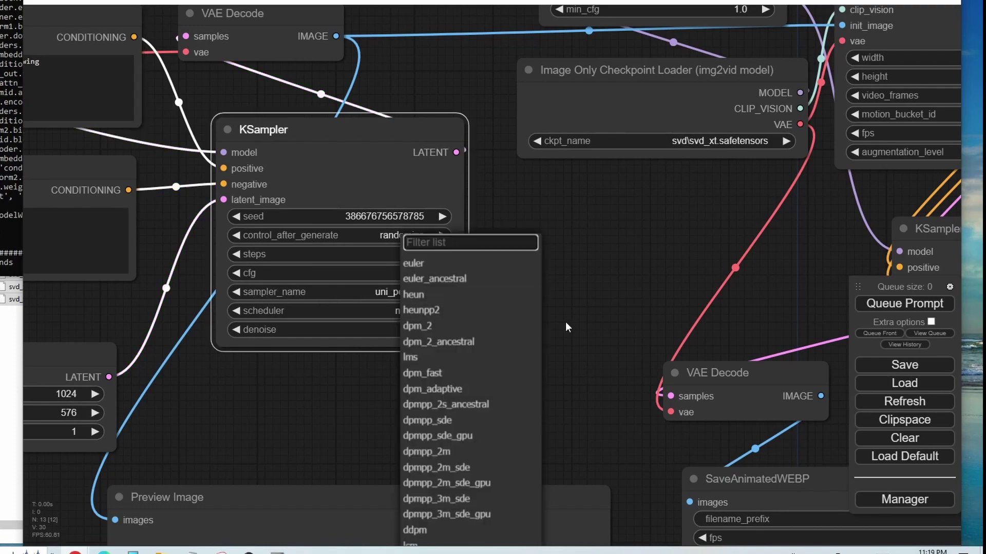
scroll(583, 310, "down", 4)
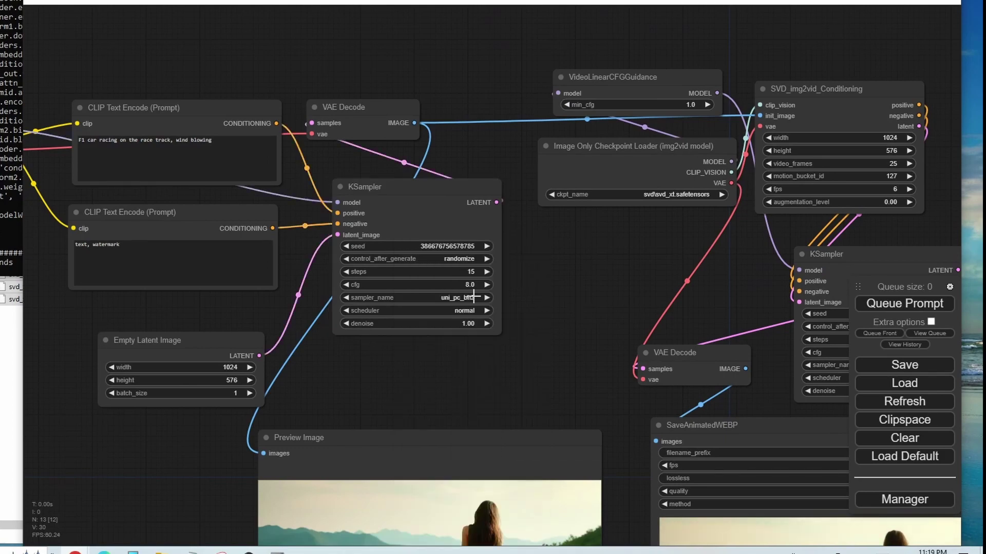
scroll(519, 292, "down", 4)
left_click(488, 298)
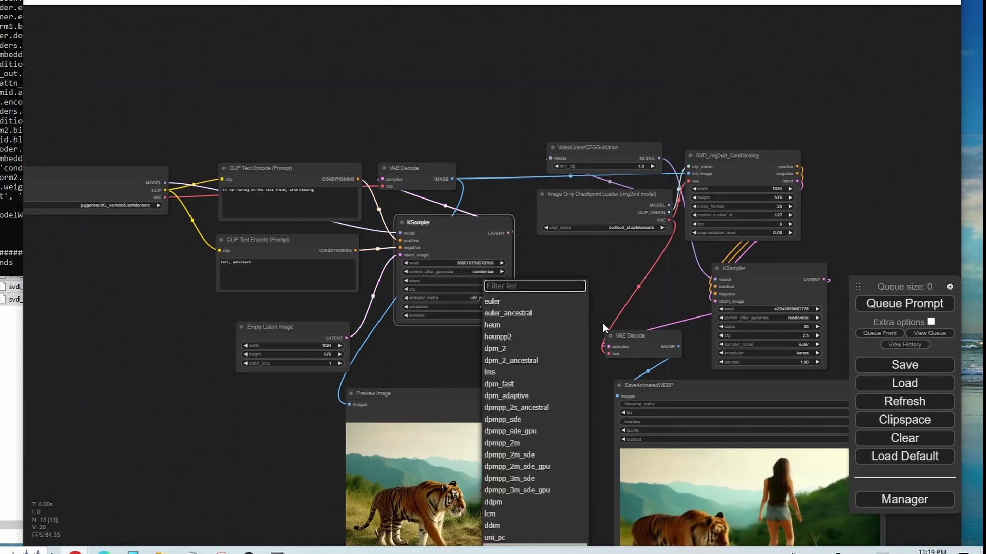
left_click_drag(602, 327, 489, 132)
left_click(439, 133)
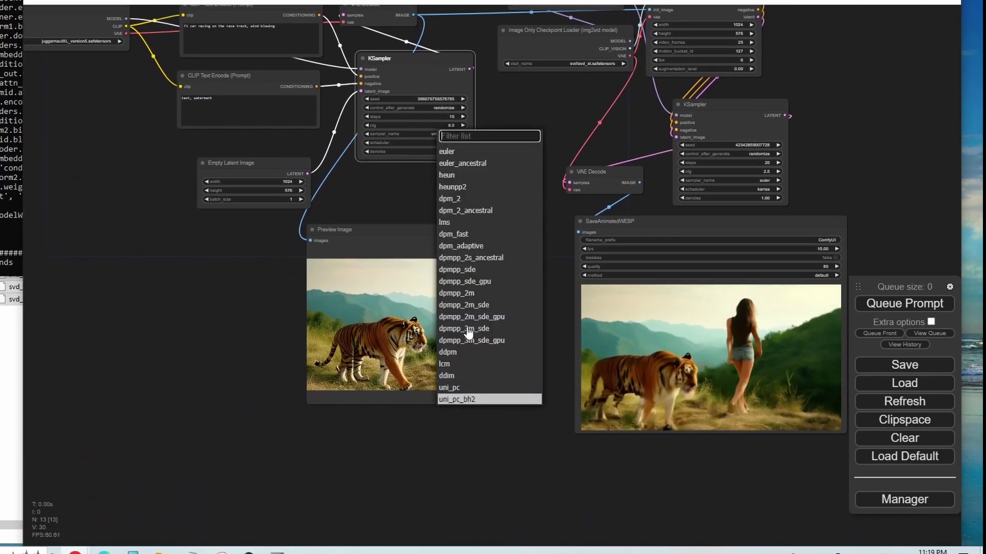
left_click(531, 429)
scroll(500, 93, "up", 6)
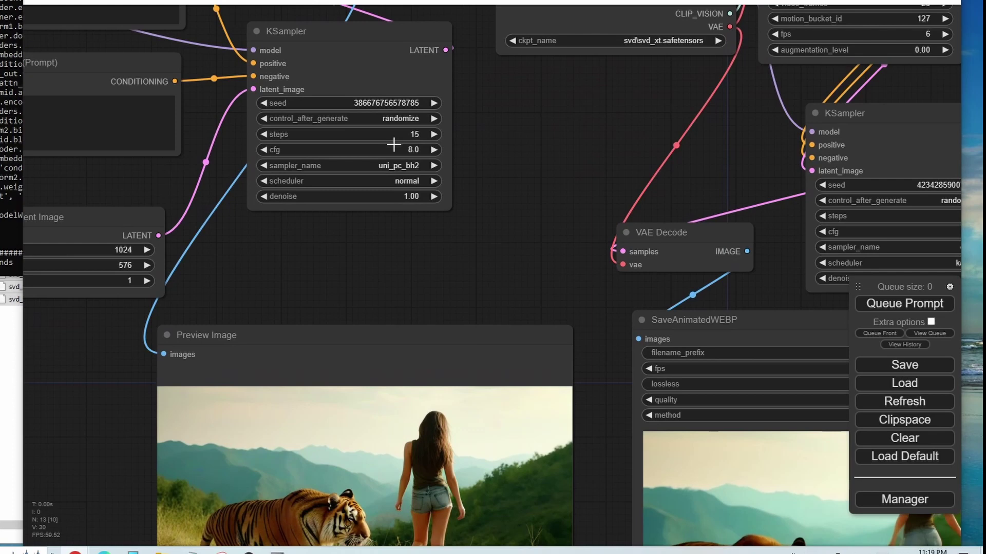
Raise the first KSampler's steps to 20.
left_click(435, 135)
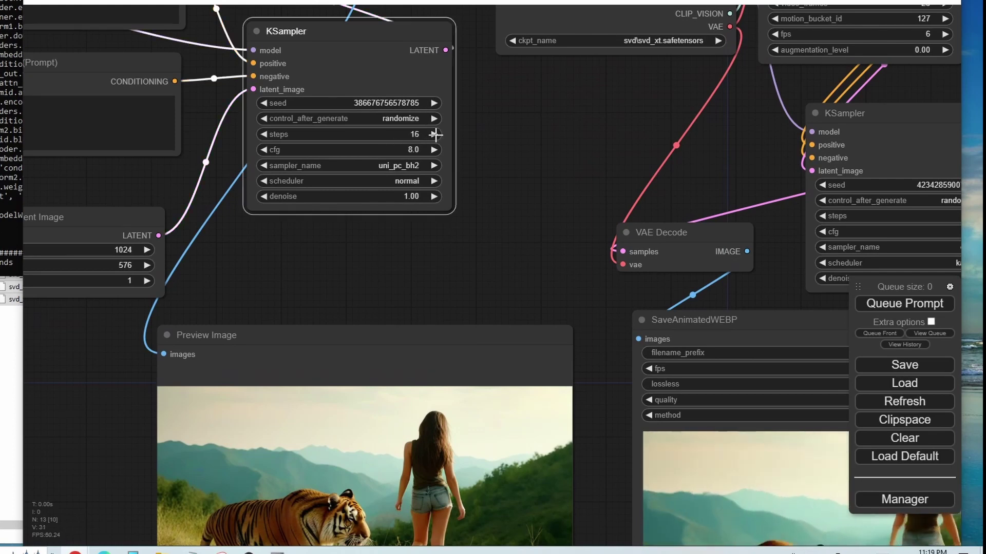
left_click(434, 135)
left_click(434, 134)
left_click(434, 134)
left_click(434, 135)
left_click(523, 149)
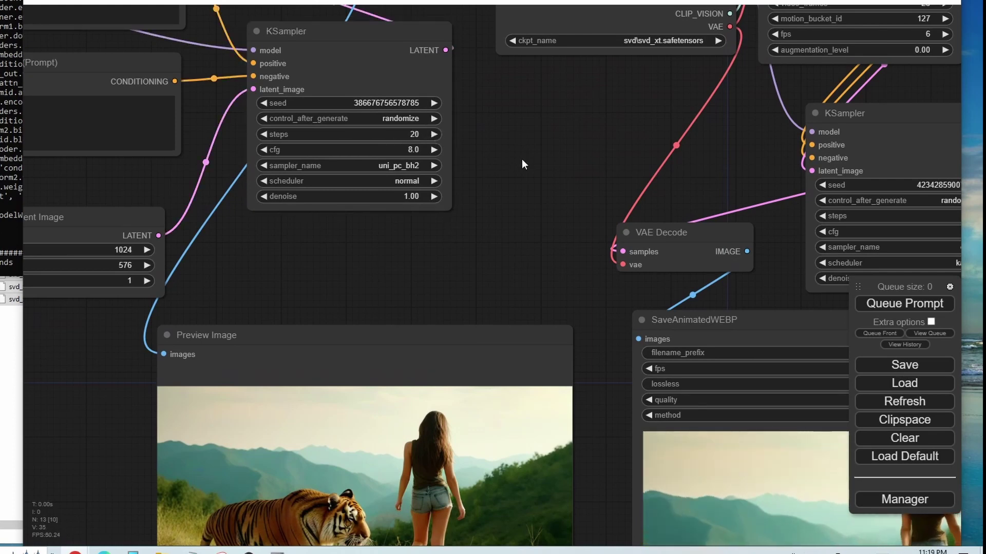
Set the Empty Latent Image height to 768, making it 1024×768.
left_click_drag(543, 135, 646, 224)
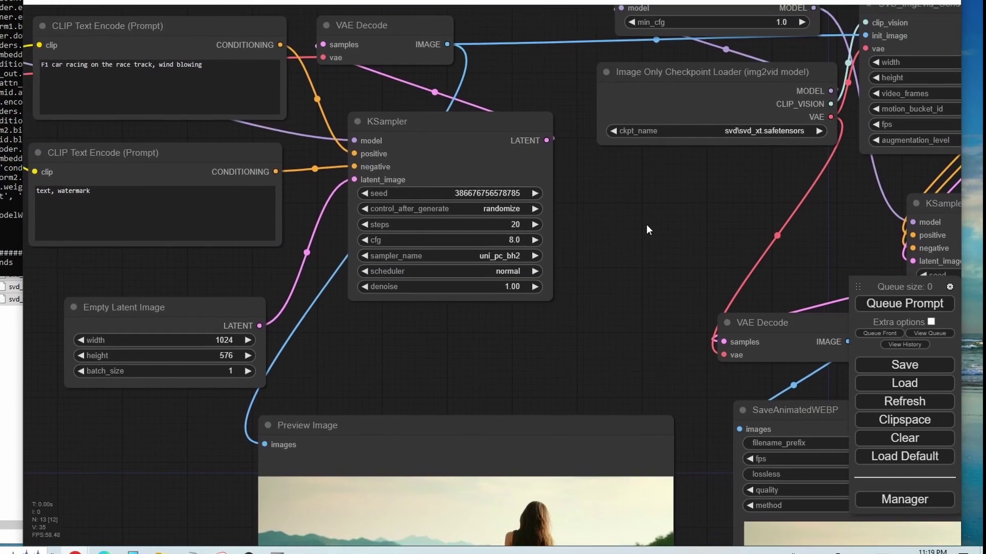
scroll(646, 224, "down", 3)
scroll(395, 334, "up", 3)
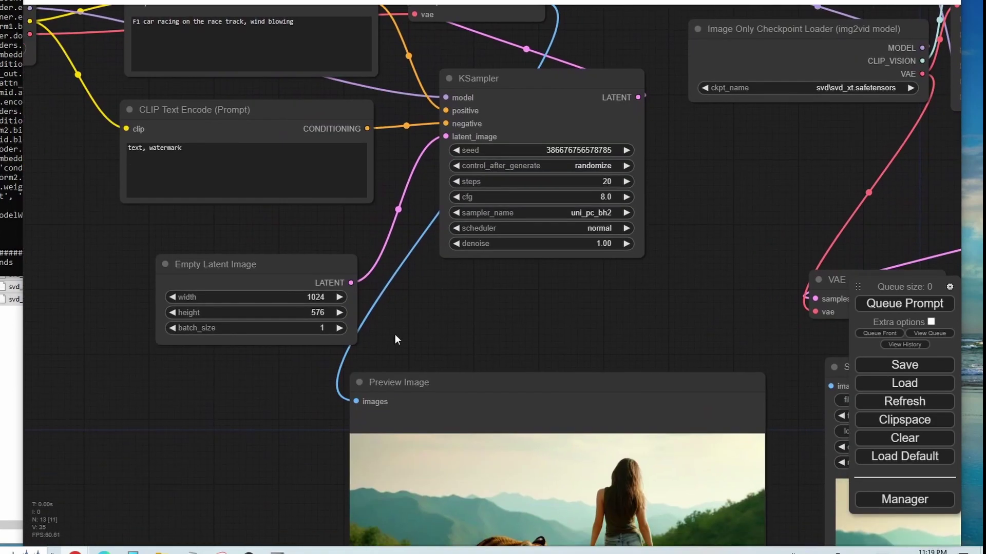
left_click_drag(395, 334, 533, 275)
left_click(432, 250)
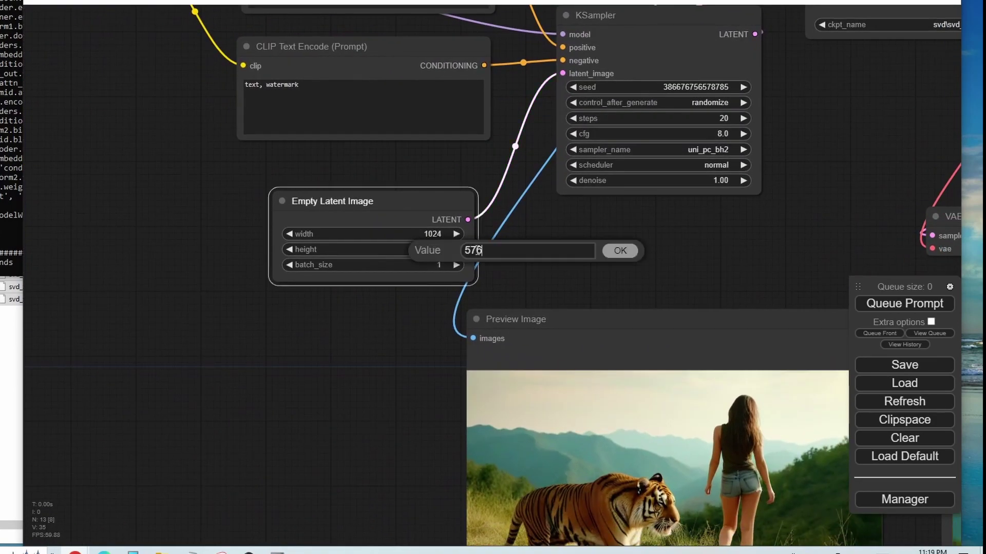
type("768")
key("Return")
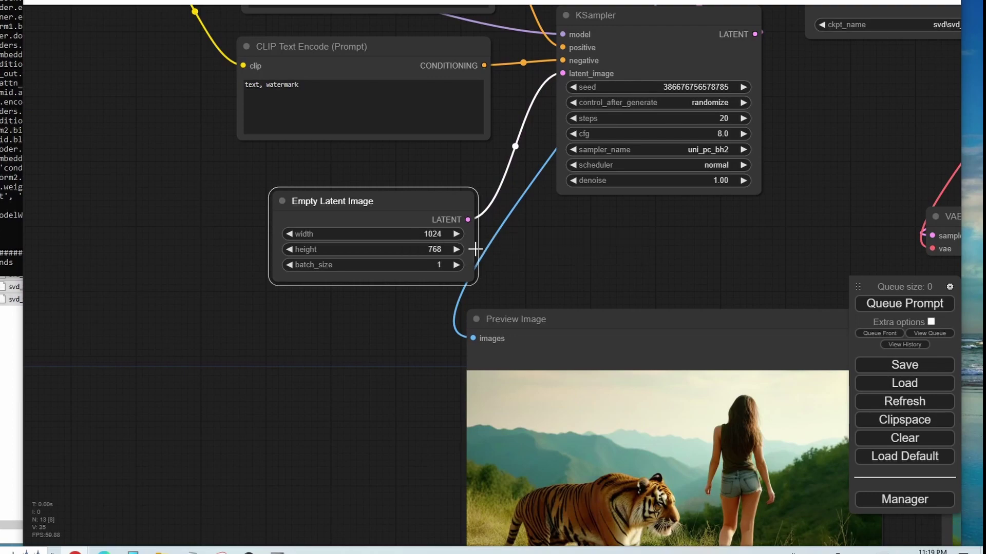
scroll(592, 240, "down", 3)
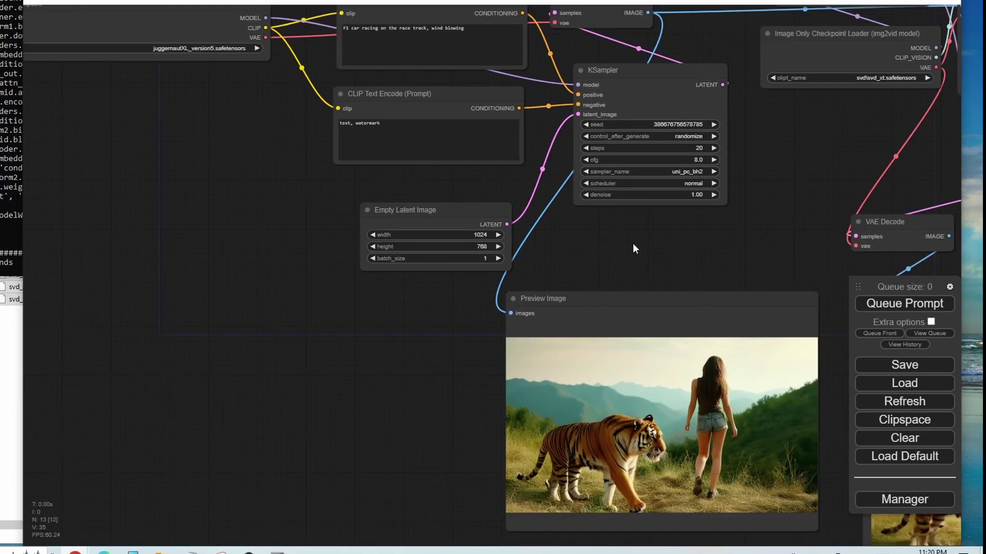
Nudge the Preview Image node and change SaveAnimatedWEBP fps from 10.00 to 14.00.
left_click_drag(633, 245, 324, 263)
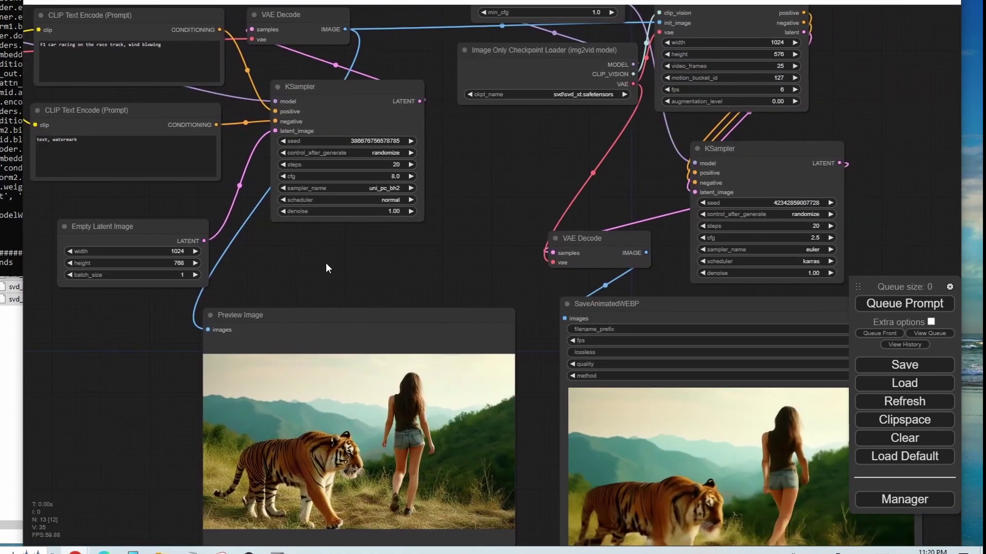
left_click_drag(488, 158, 405, 191)
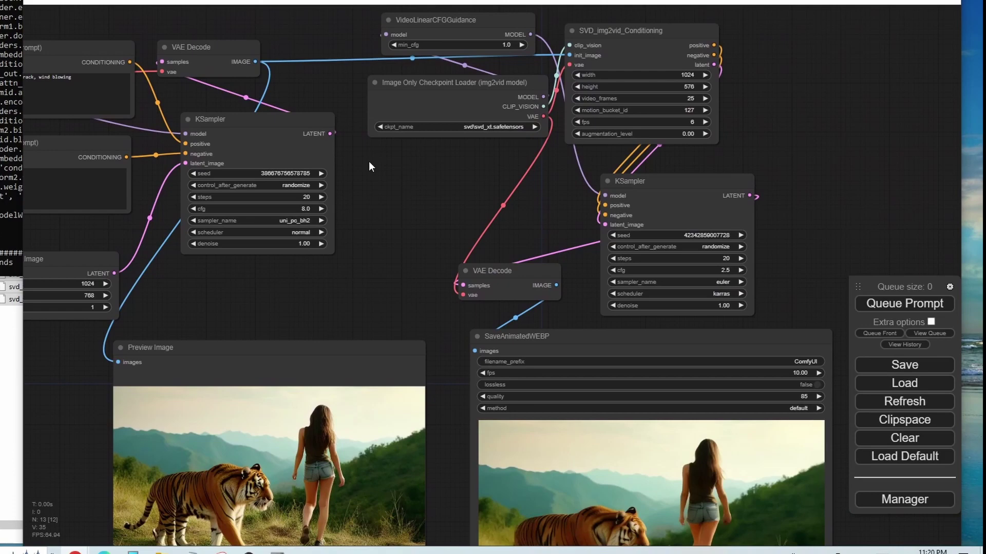
left_click_drag(450, 156, 397, 155)
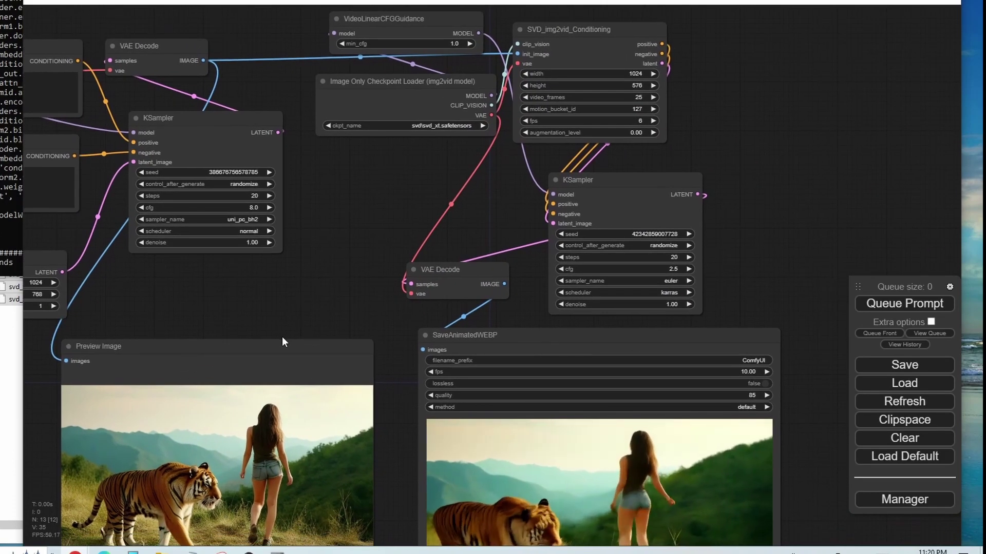
left_click_drag(284, 343, 308, 315)
left_click_drag(809, 282, 756, 84)
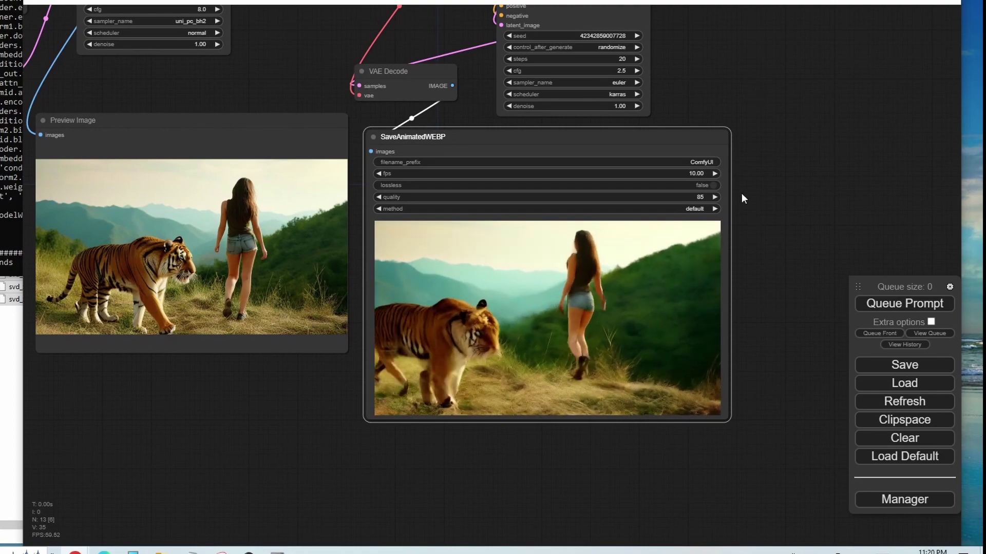
left_click_drag(782, 172, 766, 127)
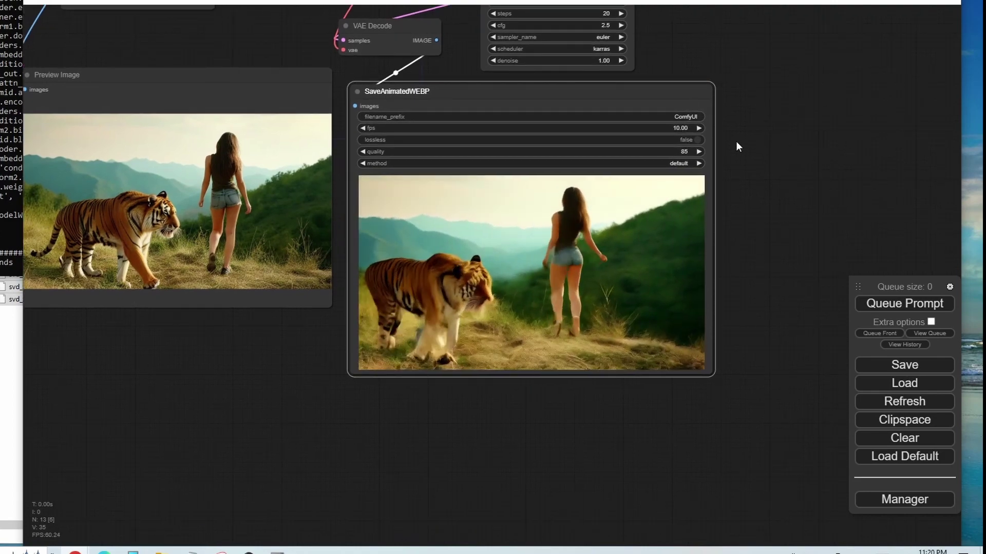
scroll(734, 141, "up", 5)
scroll(749, 147, "down", 2)
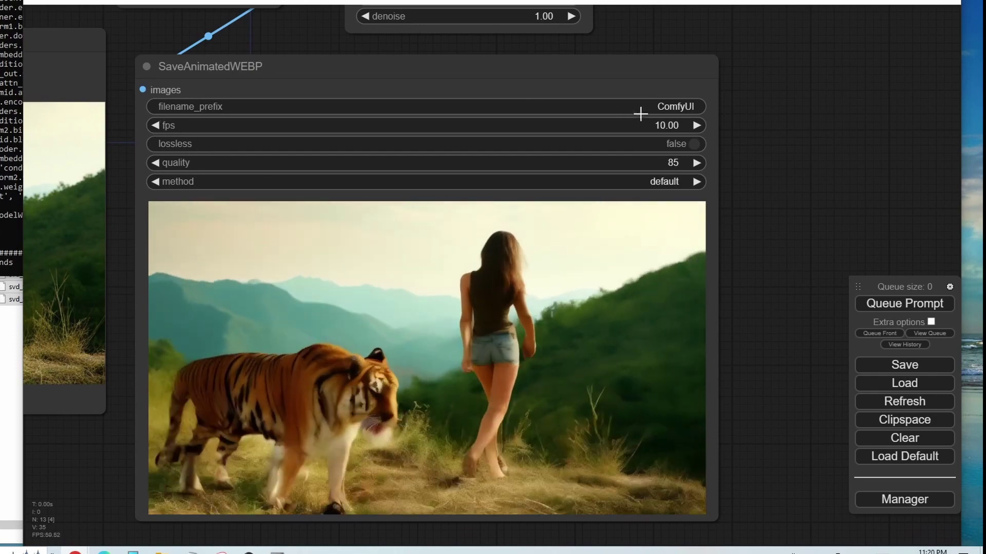
scroll(639, 110, "down", 2)
left_click_drag(673, 345, 680, 345)
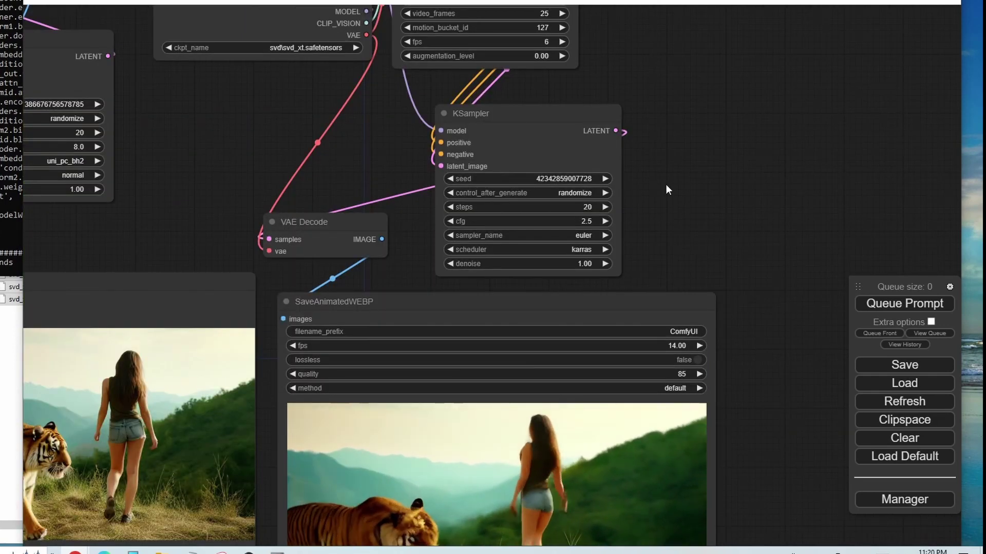
Set SVD_img2vid_Conditioning video_frames to 48.
left_click_drag(669, 178, 676, 221)
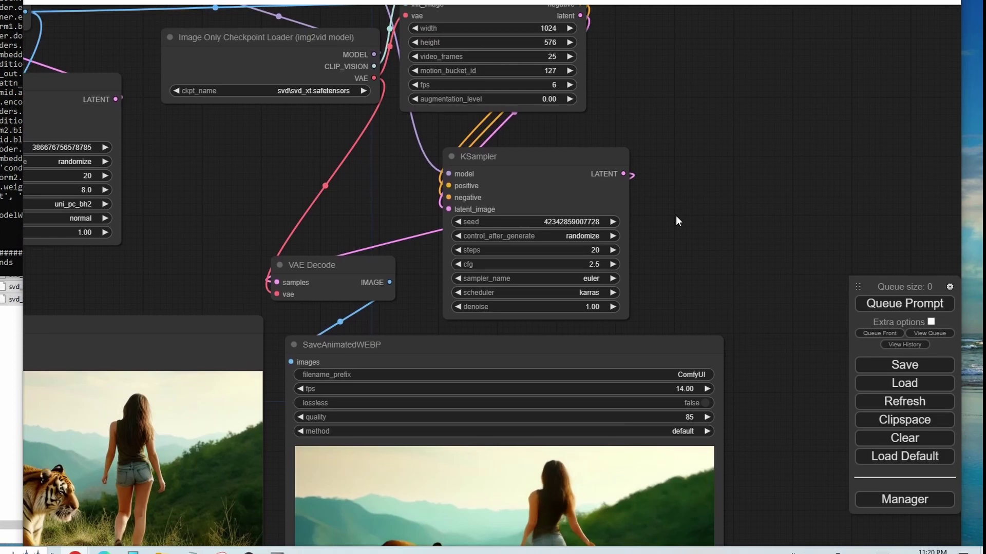
left_click(553, 56)
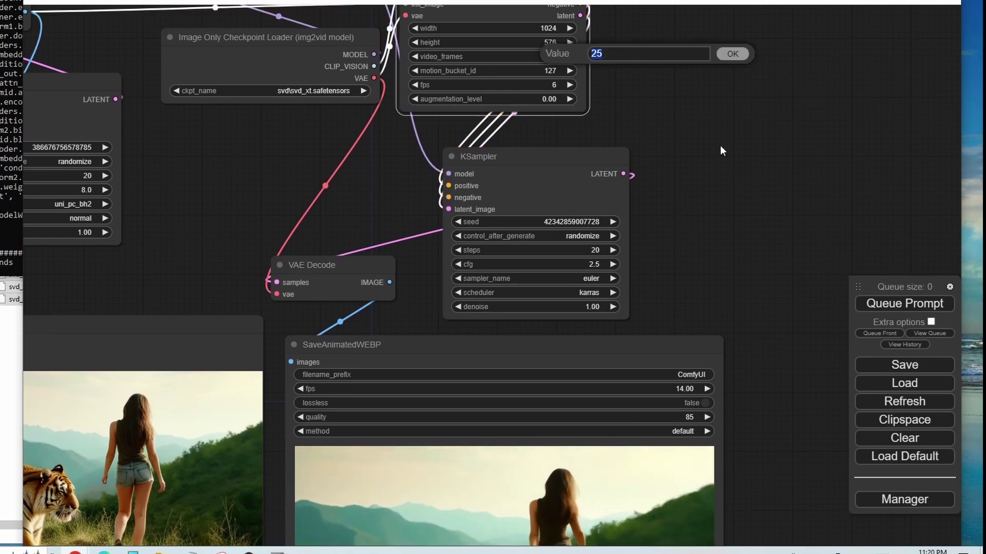
type("48")
key("Return")
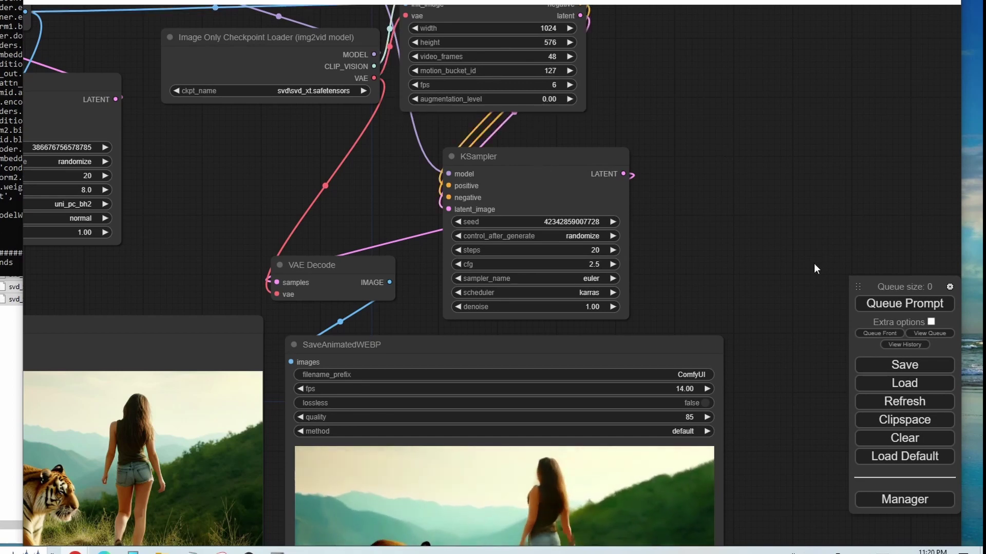
Set the SVD_img2vid_Conditioning height to 768, nudging Empty Latent Image slightly up.
left_click(551, 42)
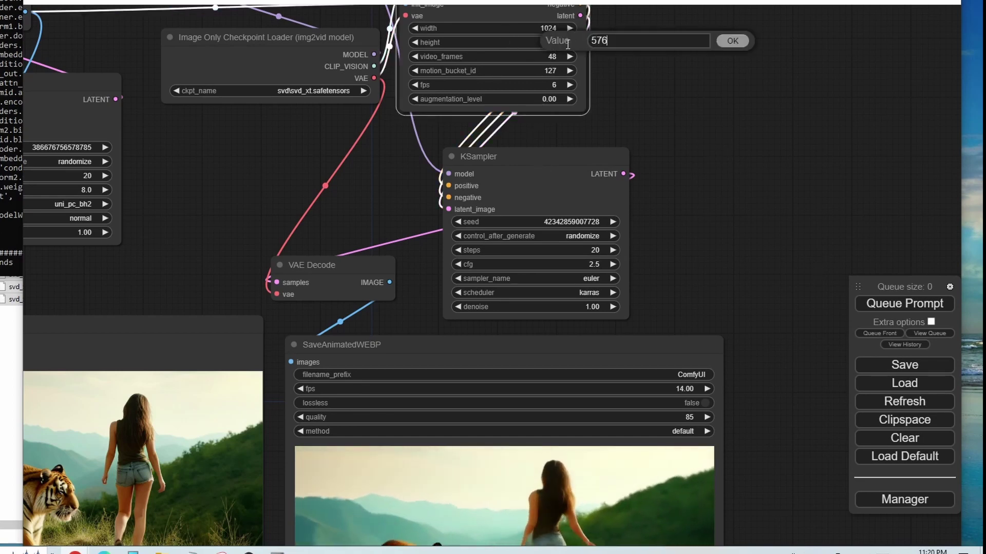
left_click(730, 42)
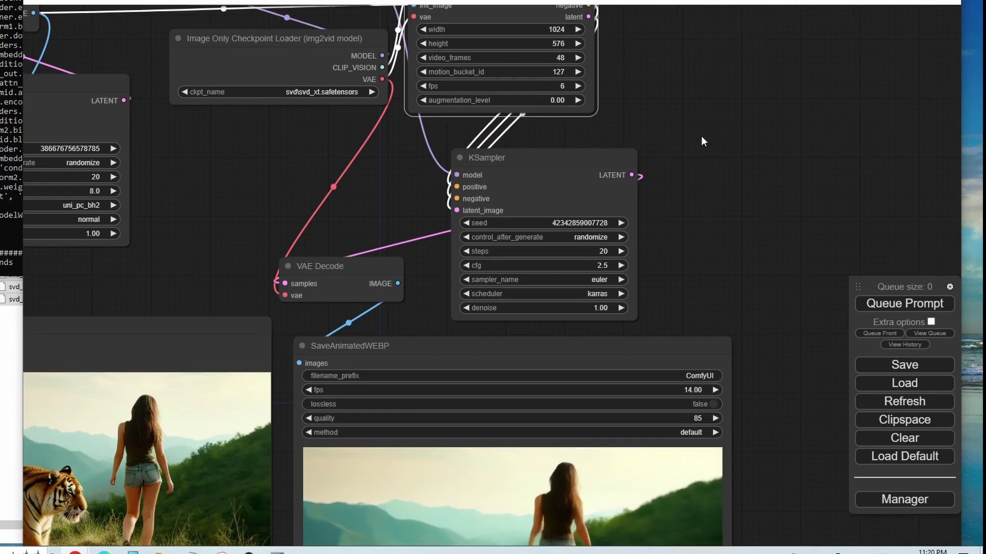
left_click_drag(226, 306, 460, 180)
scroll(460, 180, "down", 2)
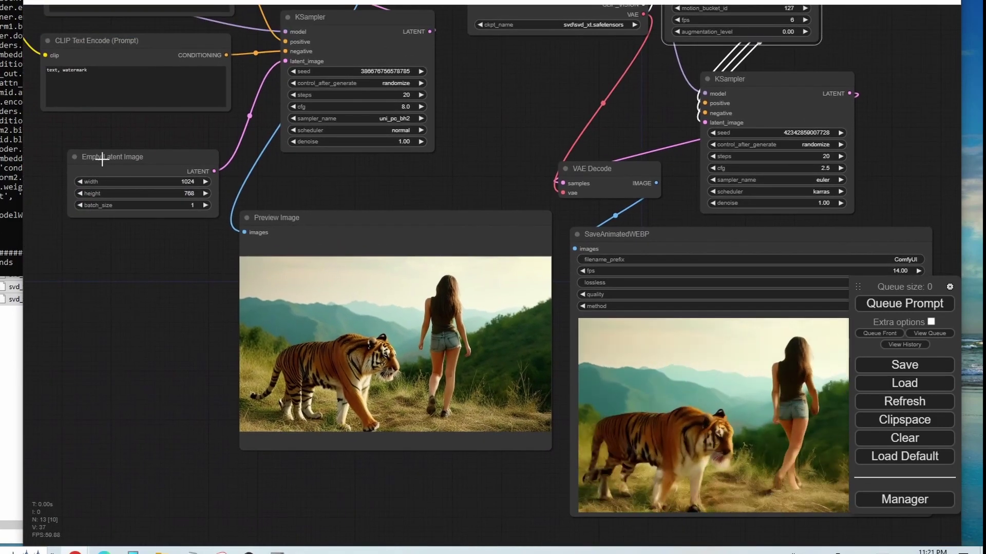
left_click_drag(201, 201, 204, 176)
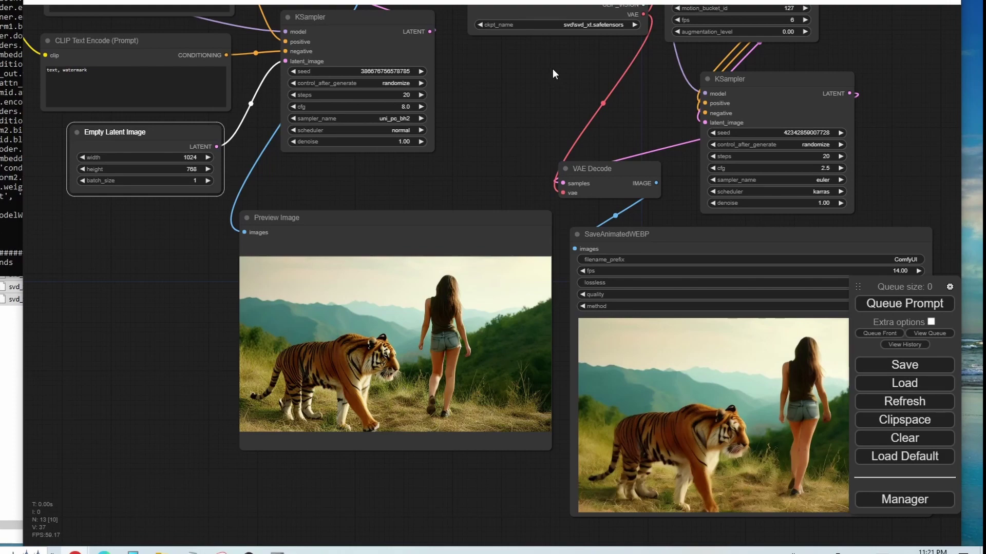
left_click_drag(668, 92, 440, 218)
left_click(556, 109)
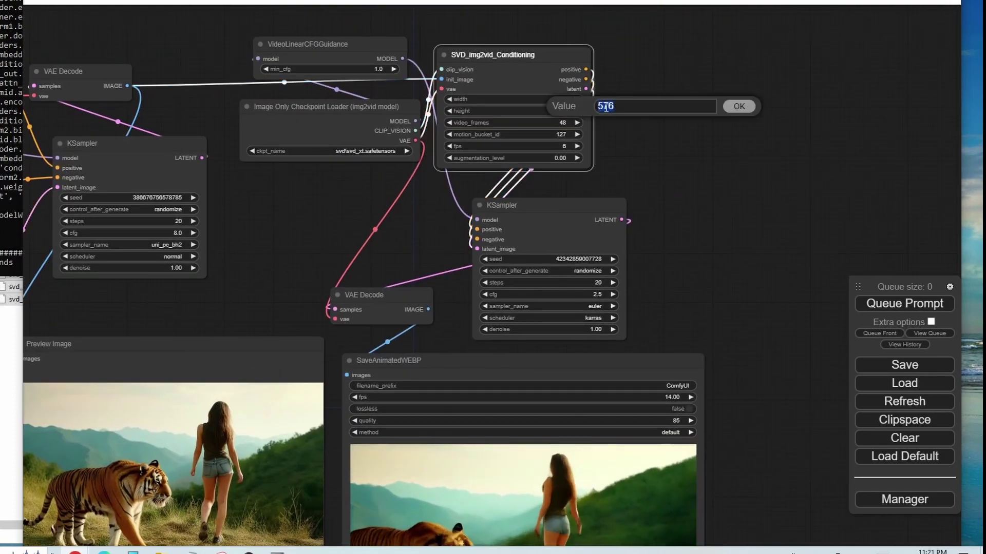
type("768")
key("Return")
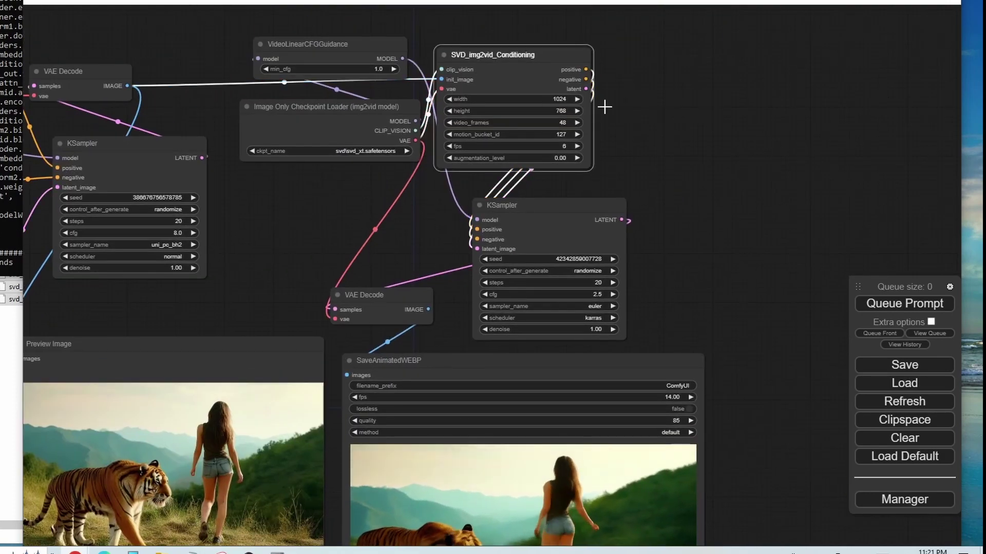
left_click(605, 107)
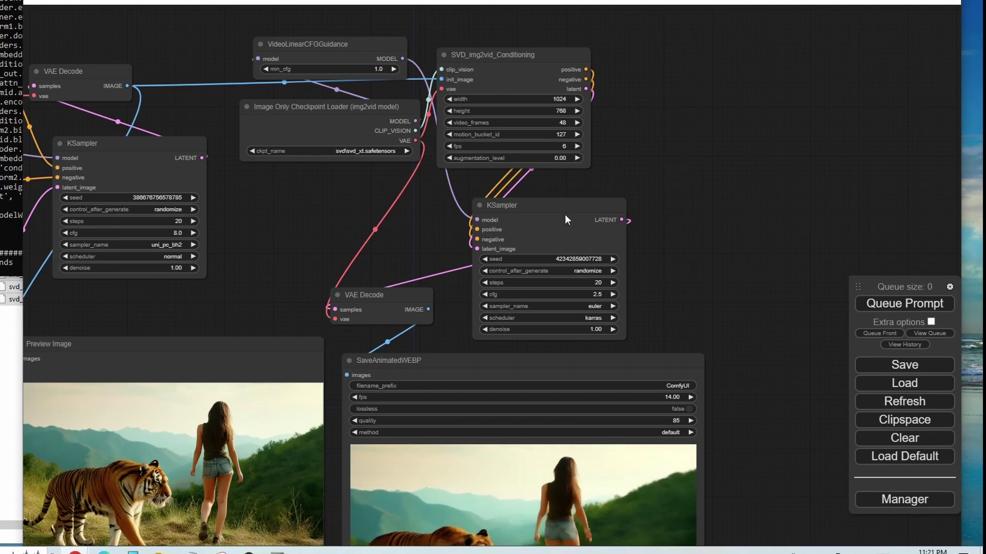
Queue the workflow, follow the render to the red F1 car preview, and bring up the console.
left_click(930, 306)
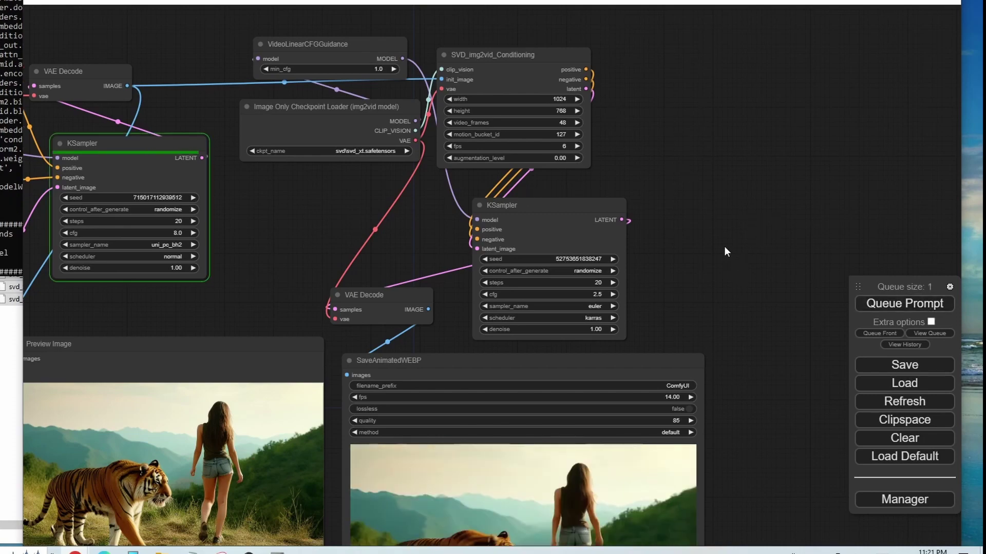
left_click_drag(724, 252, 858, 81)
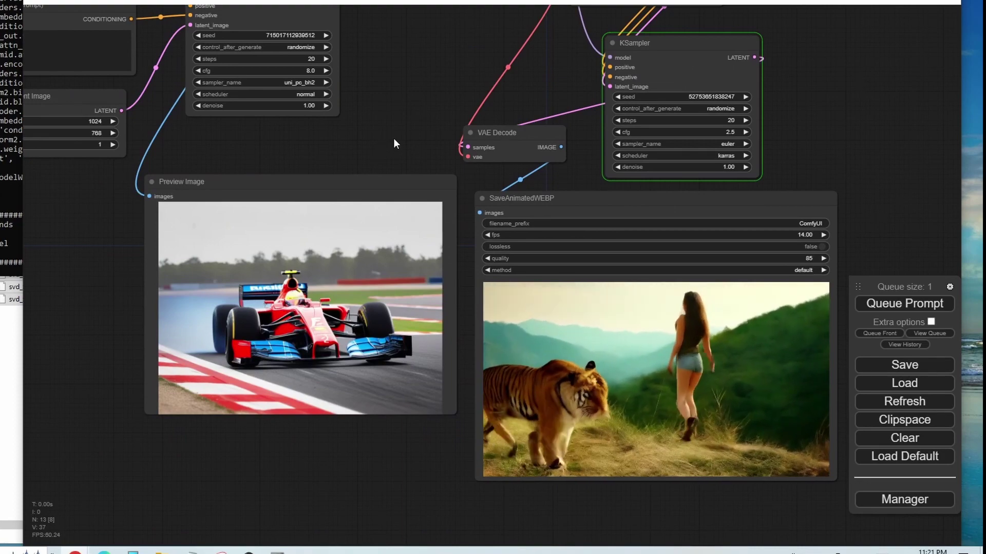
left_click_drag(394, 138, 295, 134)
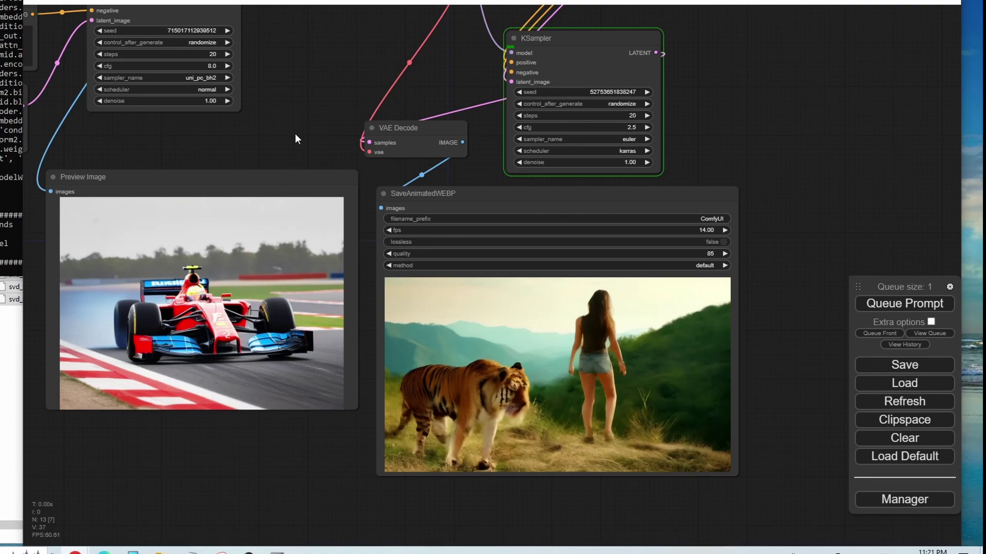
left_click(28, 24)
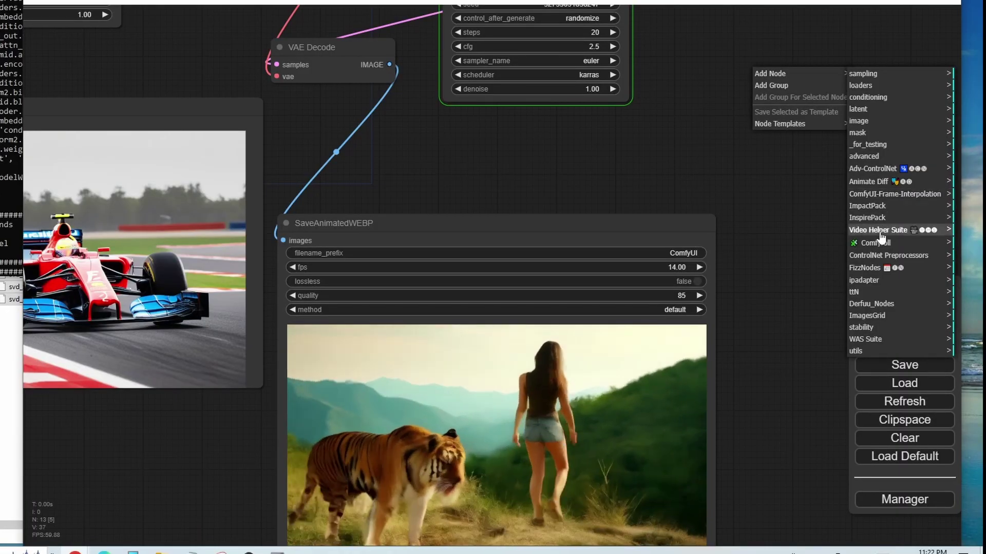
Add a Video Helper Suite Video Combine node fed by VAE Decode's images, and position it.
left_click(882, 231)
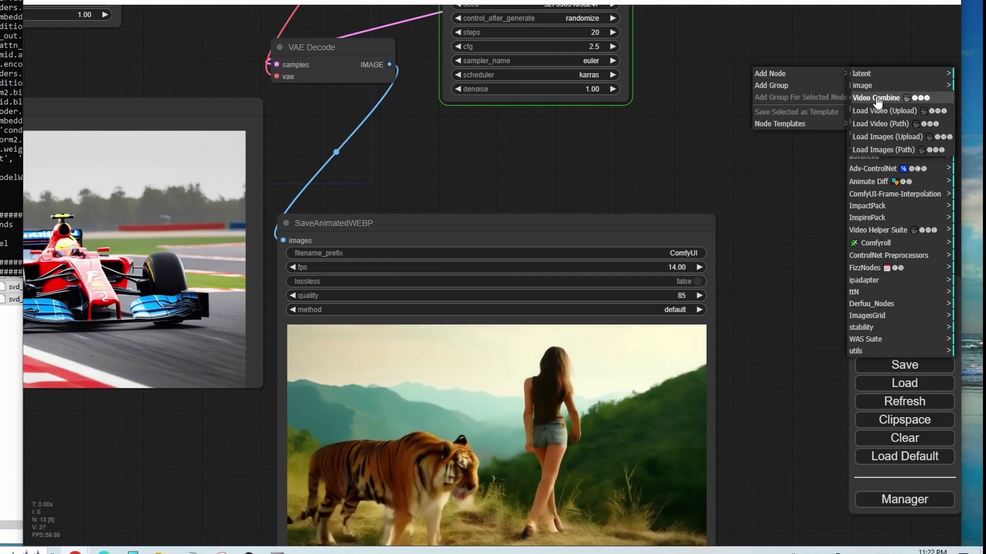
left_click(877, 98)
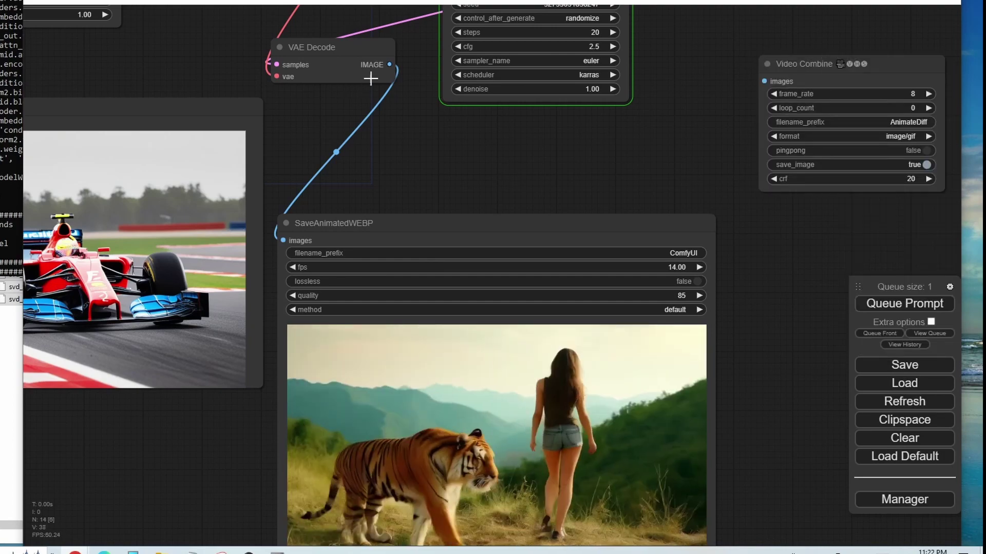
left_click_drag(389, 64, 764, 81)
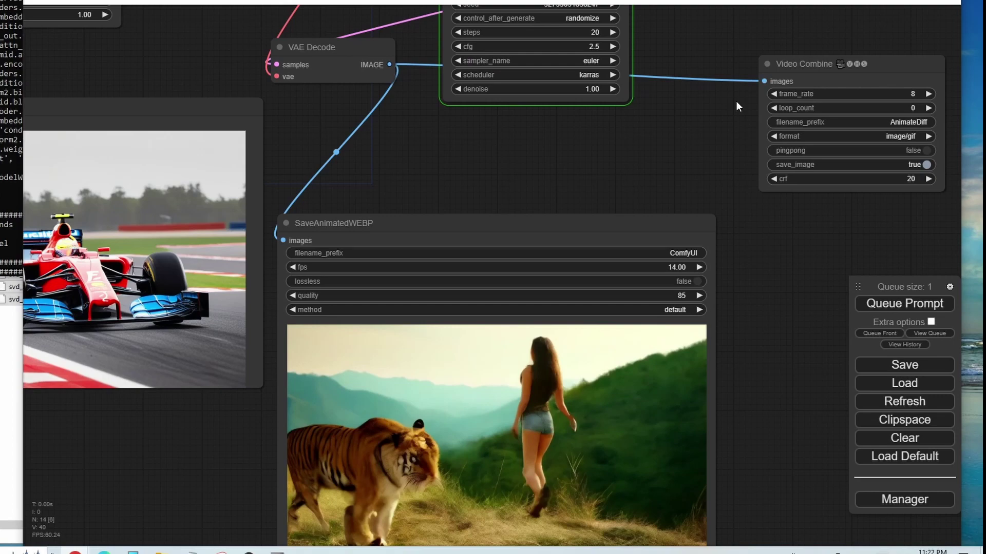
left_click_drag(709, 141, 522, 128)
left_click_drag(641, 51, 765, 135)
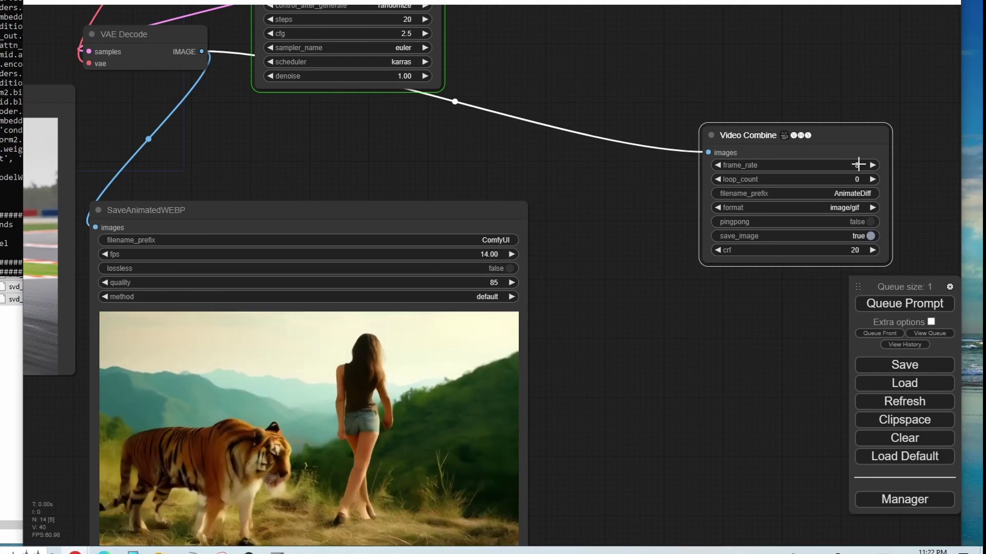
Set Video Combine to frame_rate 14, format video/h264-mp4, and filename_prefix SVD_output.
left_click(861, 165)
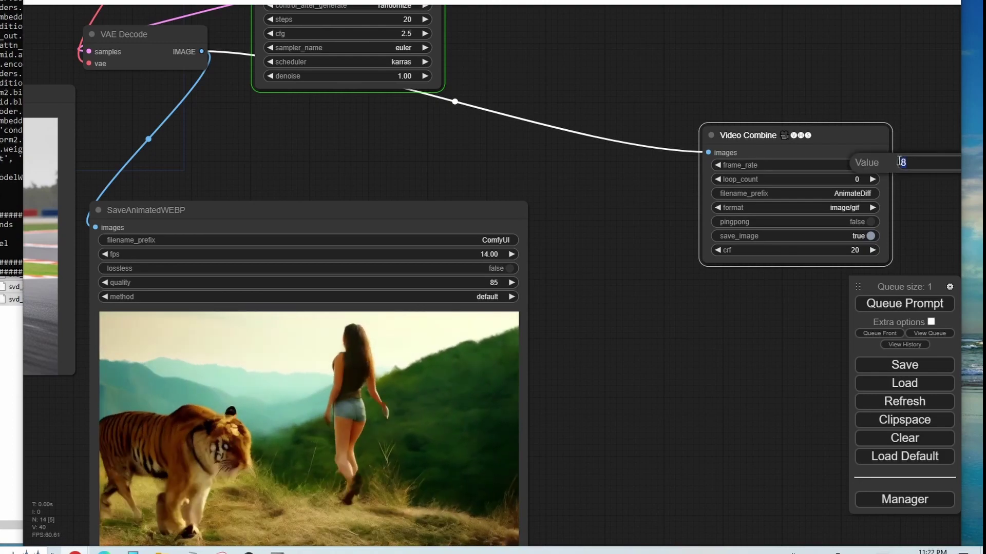
type("14")
key("Return")
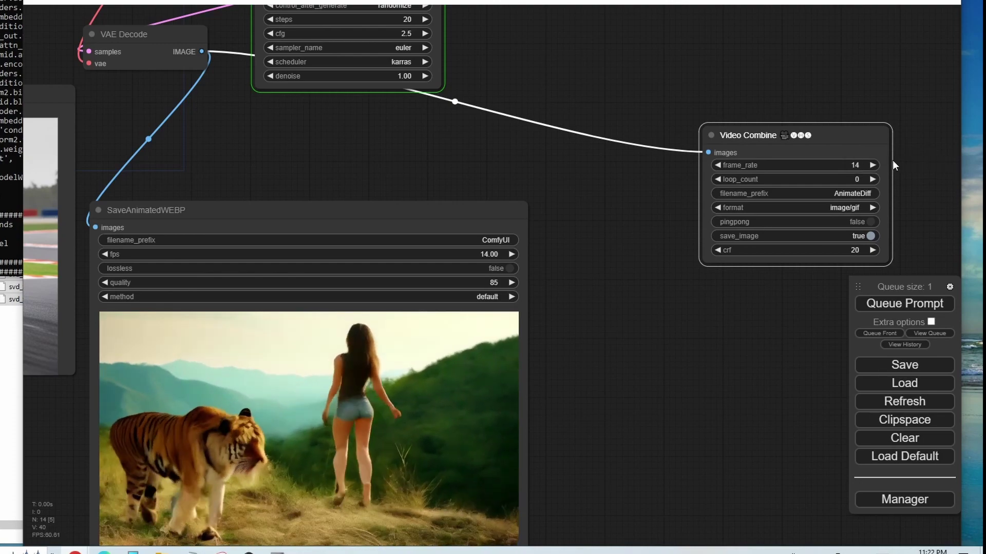
left_click(846, 207)
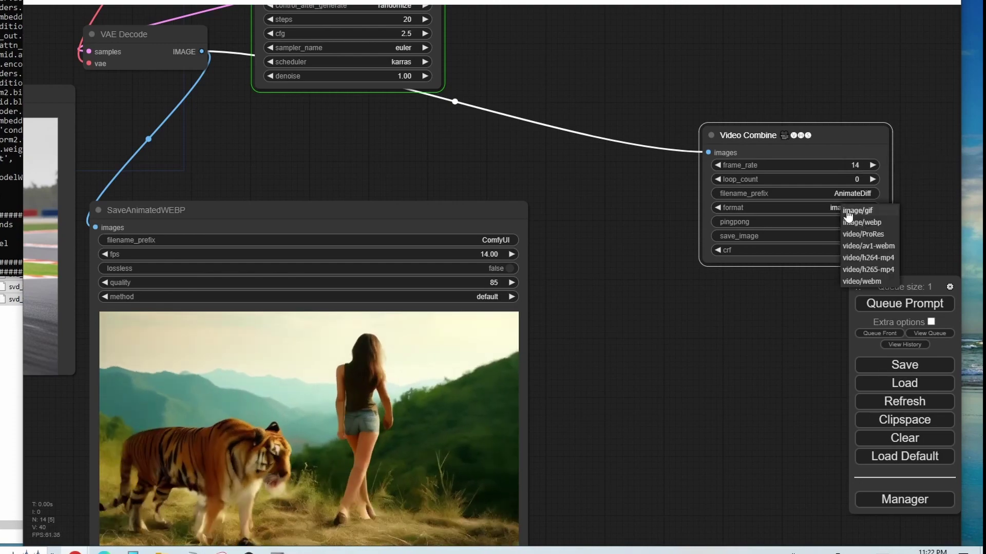
left_click(893, 258)
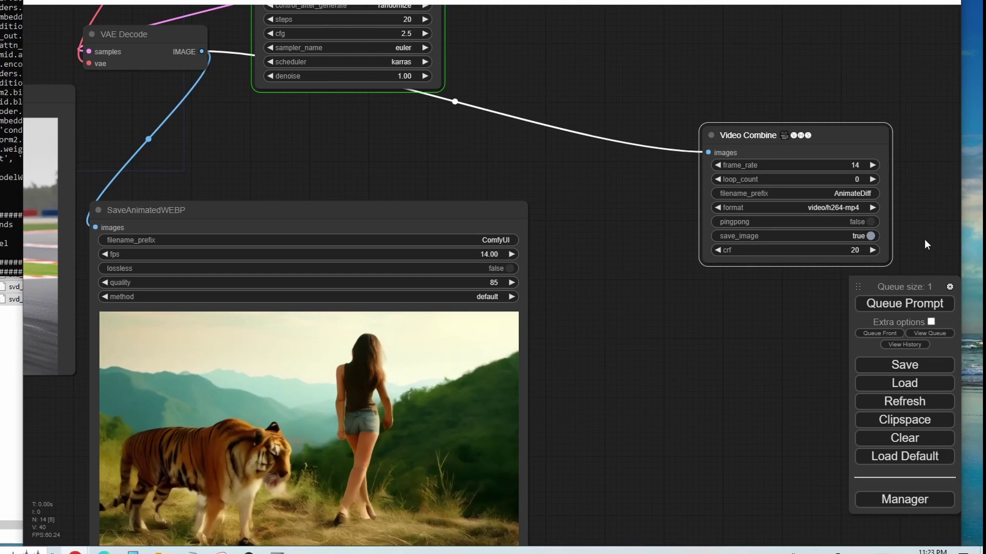
left_click(869, 193)
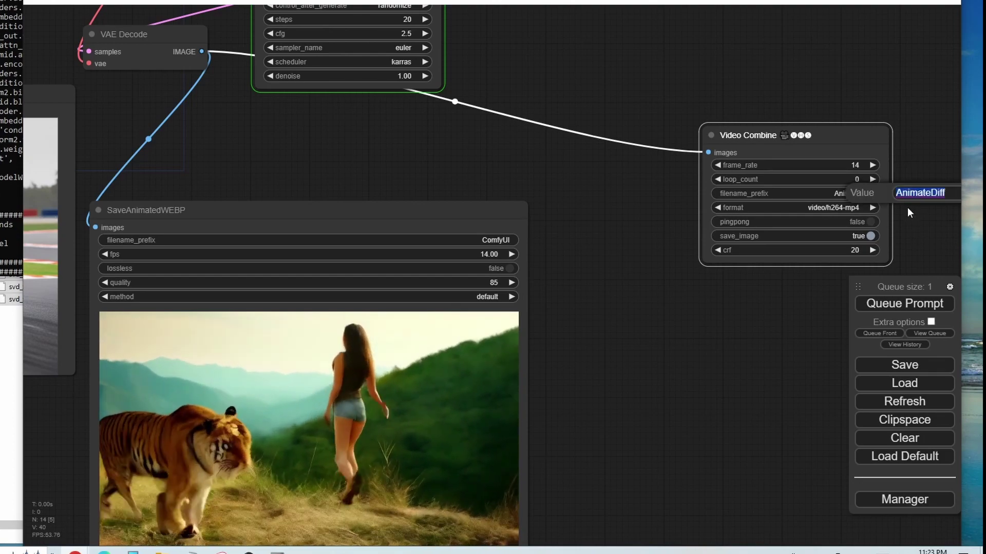
type("SV")
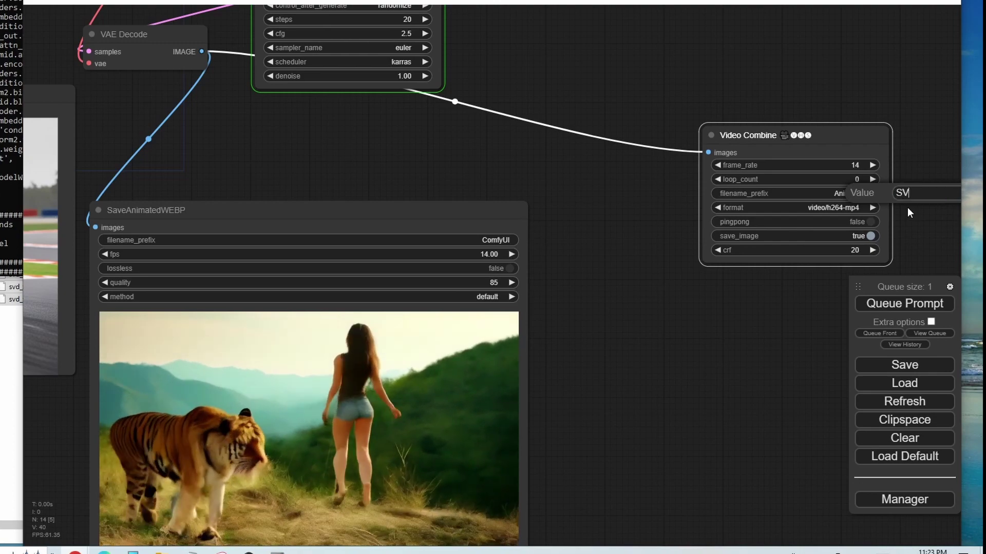
type("D_out")
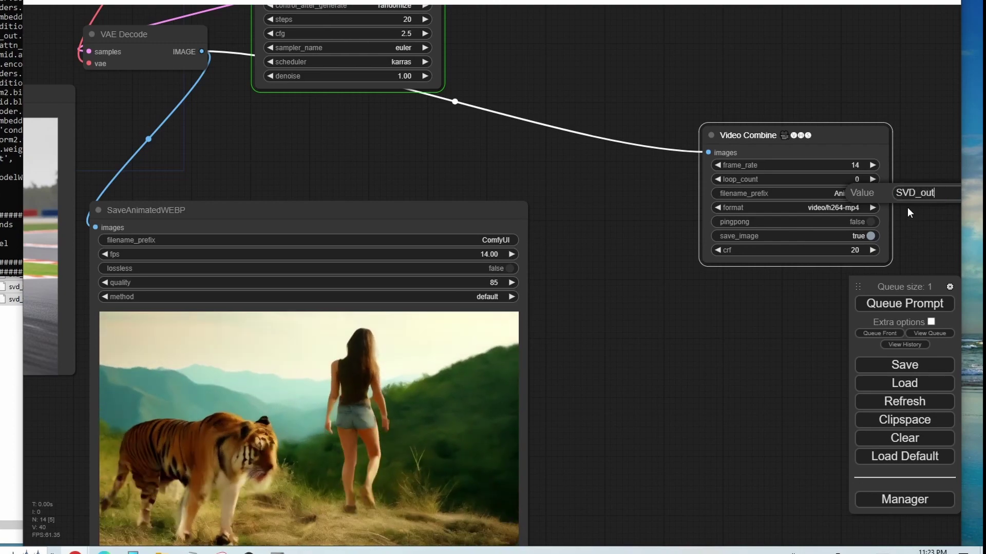
type("put")
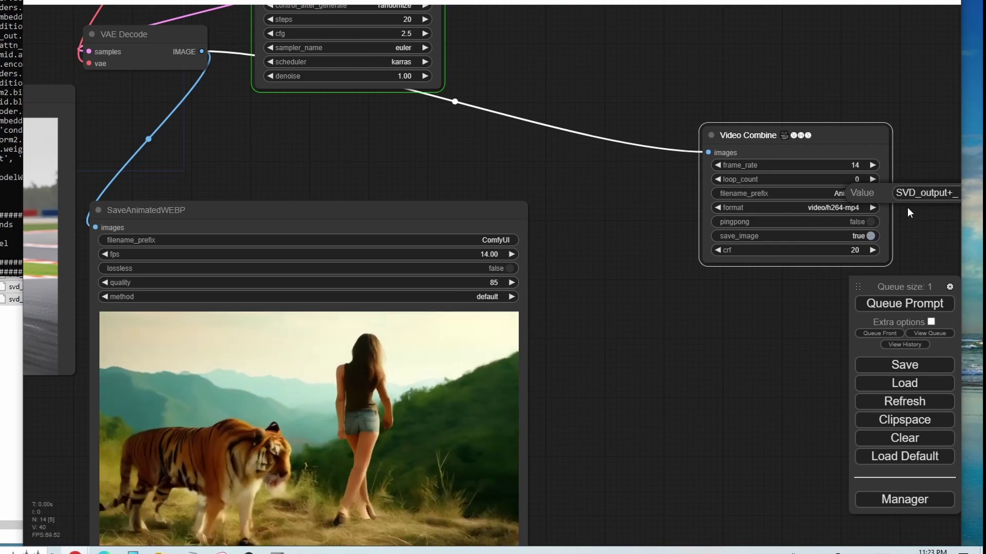
type("_")
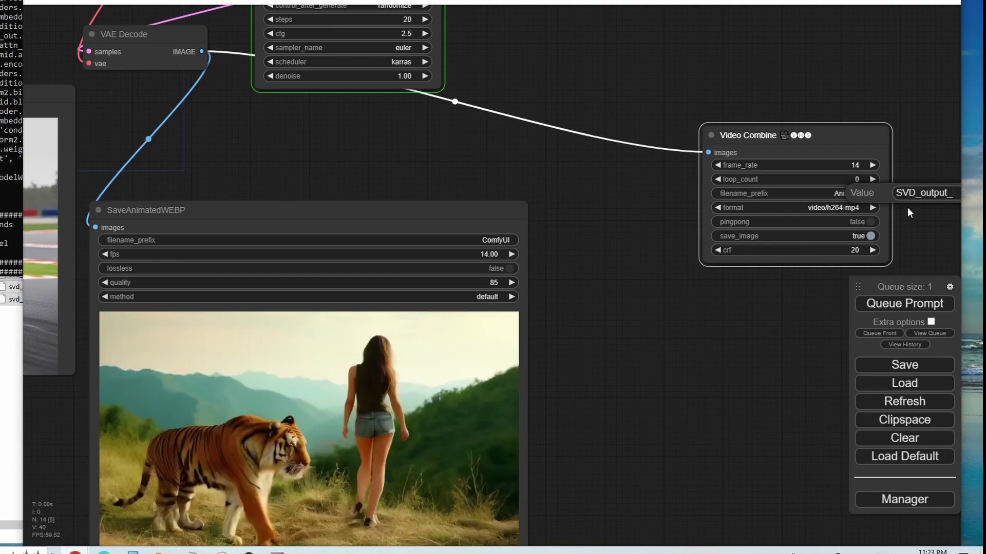
key("BackSpace")
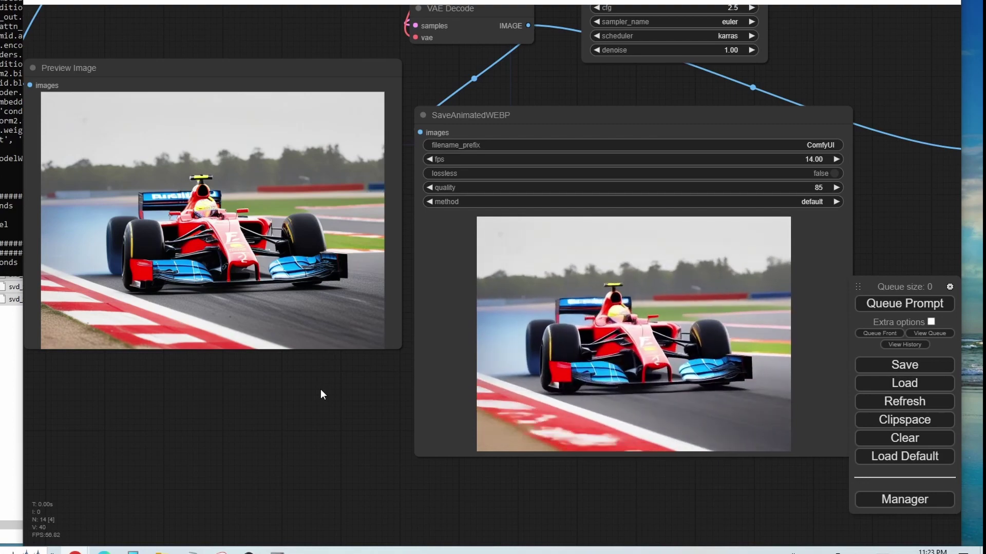
Place SaveAnimatedWEBP and Video Combine side by side below the sampler.
scroll(707, 506, "up", 2)
left_click_drag(902, 140, 524, 140)
left_click_drag(515, 82, 610, 247)
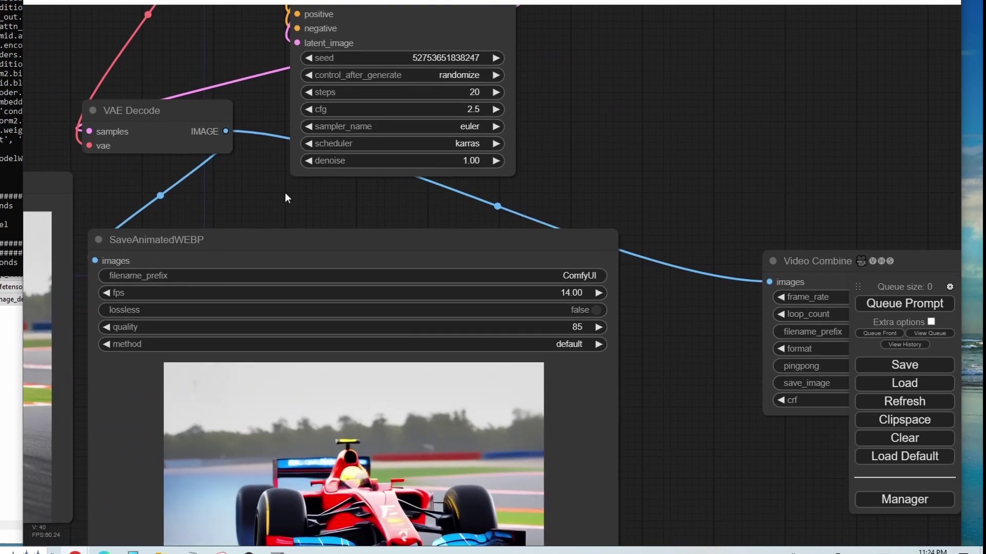
left_click_drag(286, 192, 294, 191)
left_click_drag(294, 236, 316, 294)
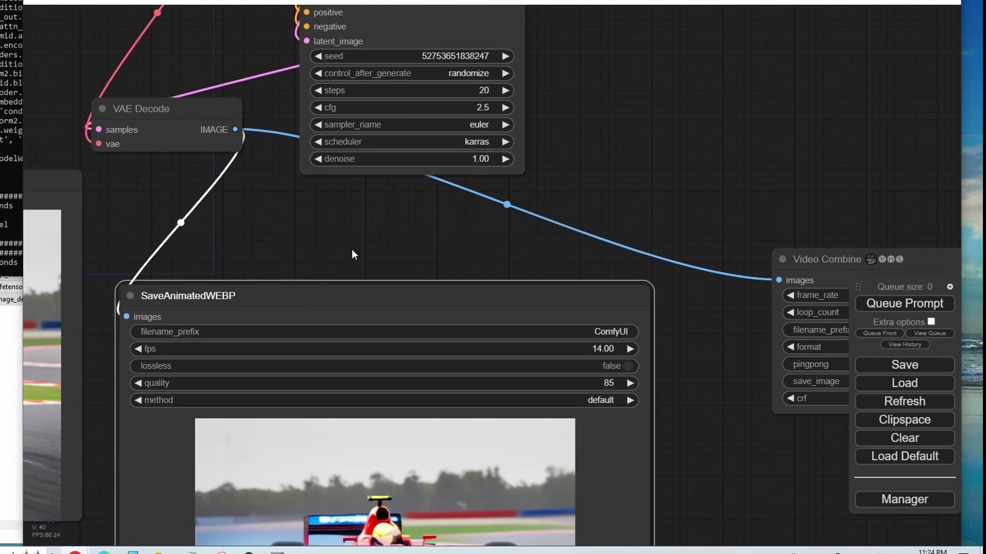
left_click_drag(352, 248, 245, 140)
left_click_drag(807, 152, 716, 194)
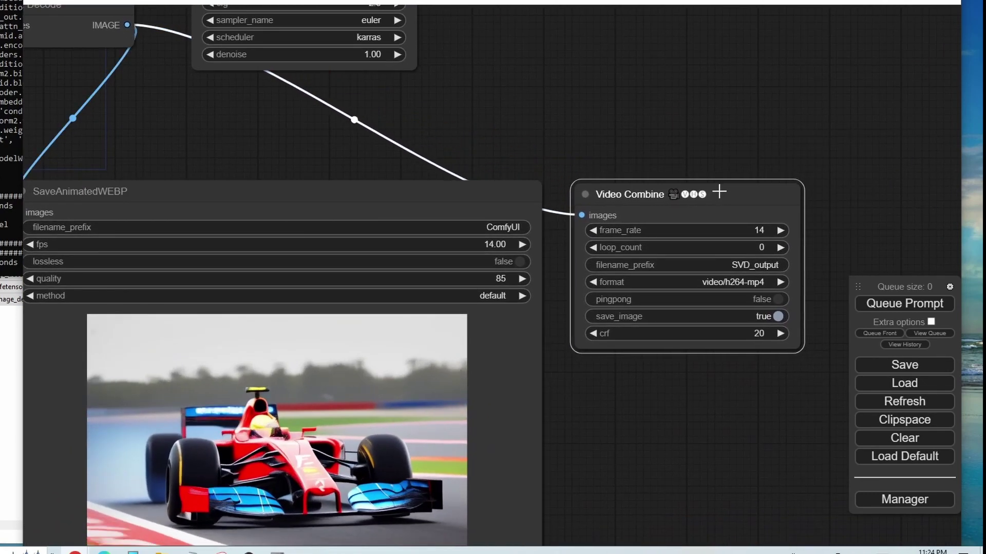
Queue a new render and inspect the grandstand F1 car in Preview Image beside the save nodes.
left_click(908, 307)
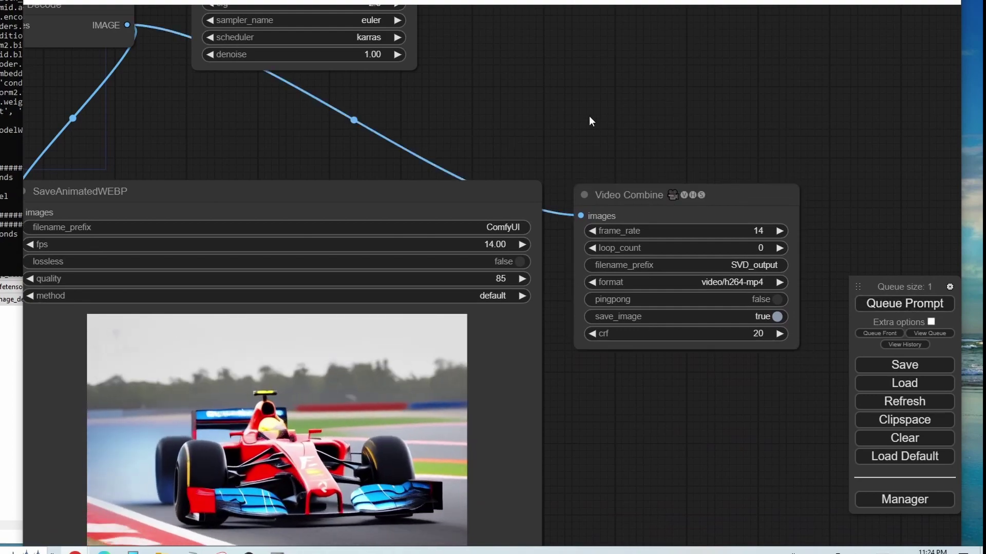
scroll(589, 116, "down", 3)
left_click_drag(373, 119, 553, 106)
scroll(553, 107, "down", 1)
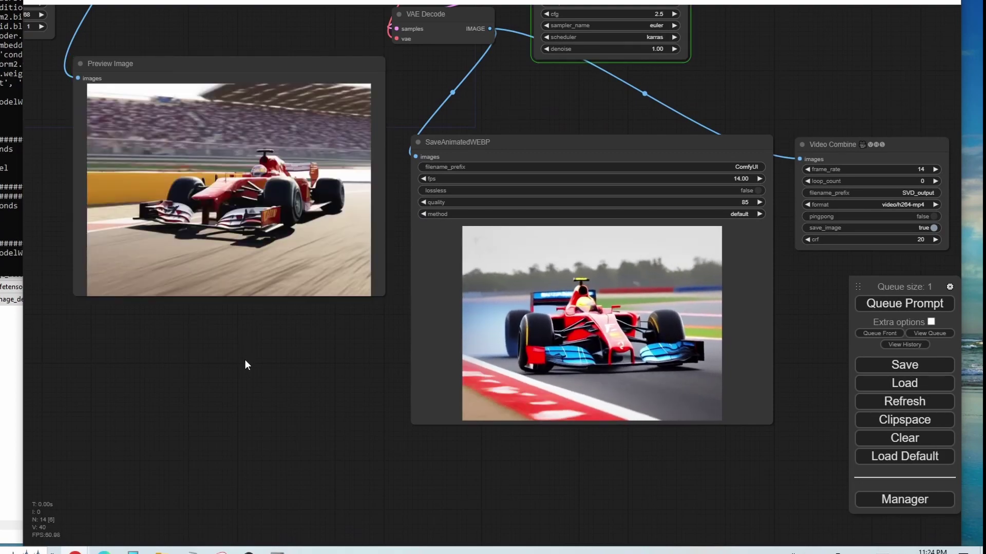
scroll(252, 353, "up", 4)
left_click_drag(308, 407, 378, 506)
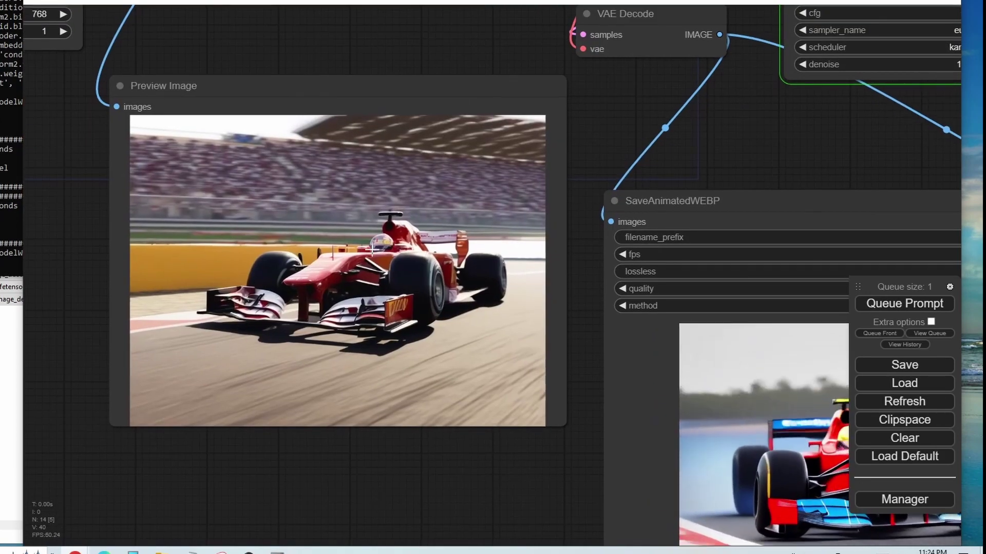
scroll(369, 52, "up", 3)
left_click_drag(372, 66, 379, 1)
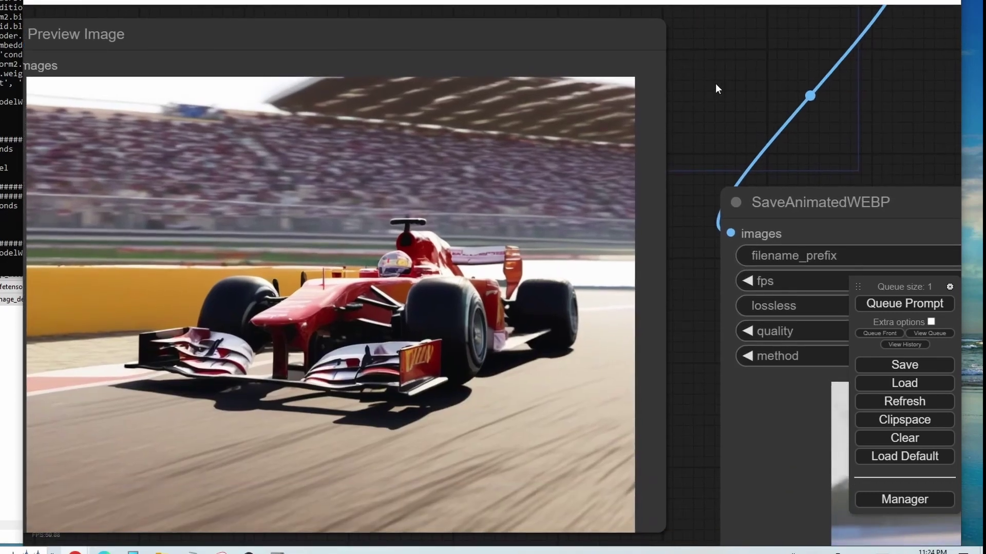
left_click_drag(716, 83, 451, 103)
scroll(756, 65, "down", 3)
scroll(519, 132, "down", 1)
left_click_drag(519, 132, 442, 63)
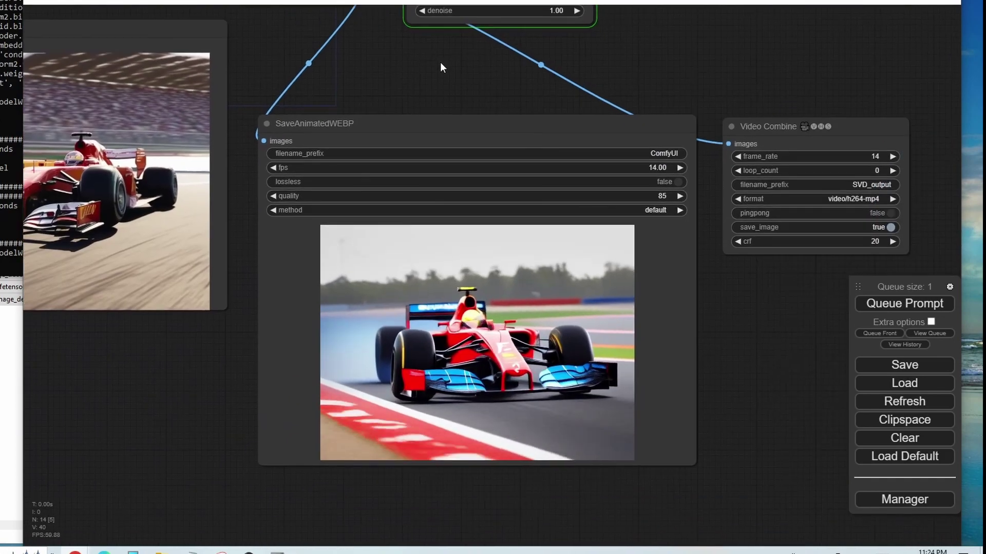
scroll(668, 81, "down", 2)
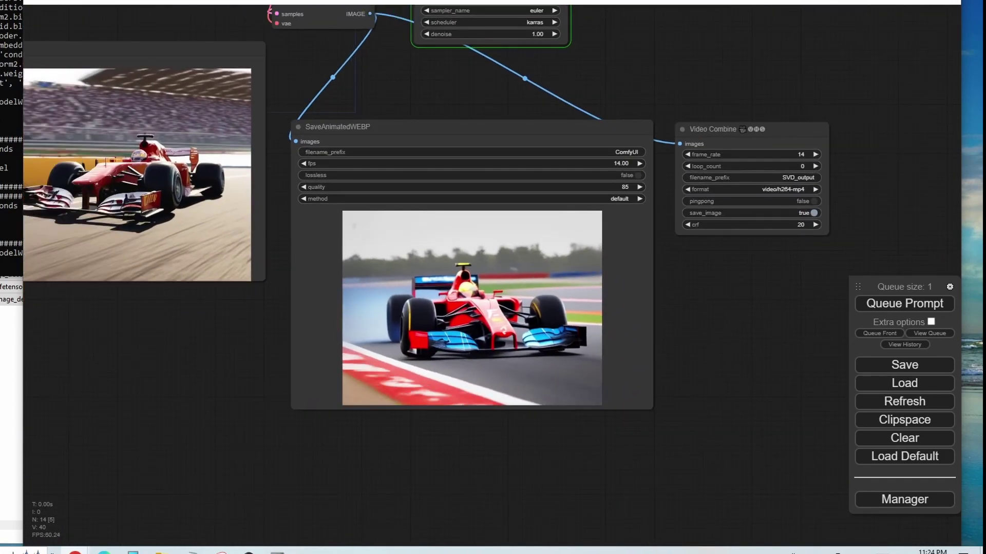
Switch to the console window to watch the sampling progress.
key("alt+Tab")
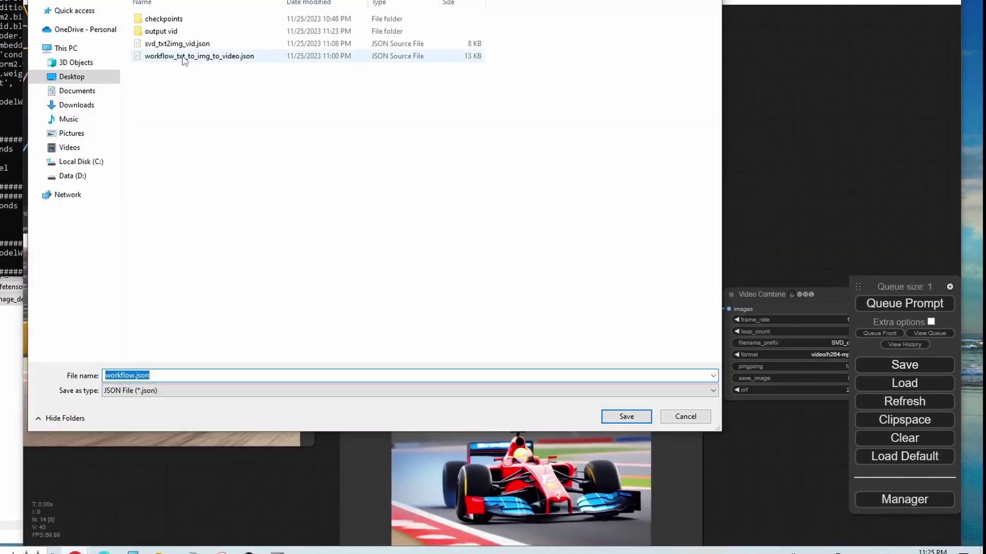
Enter svd_kstiling_output as the file name and add a group around the text-to-image nodes.
type("svd_kstiling_output")
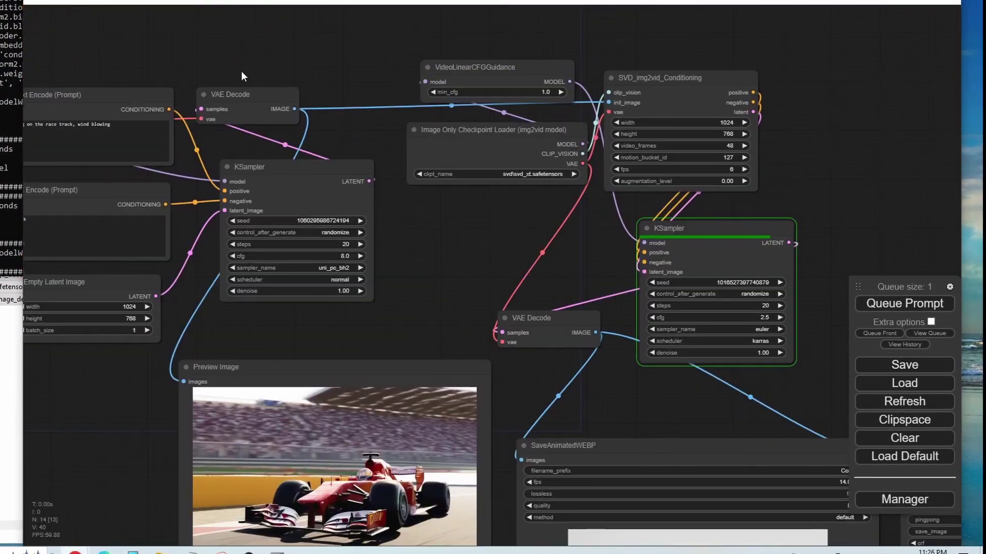
right_click(178, 126)
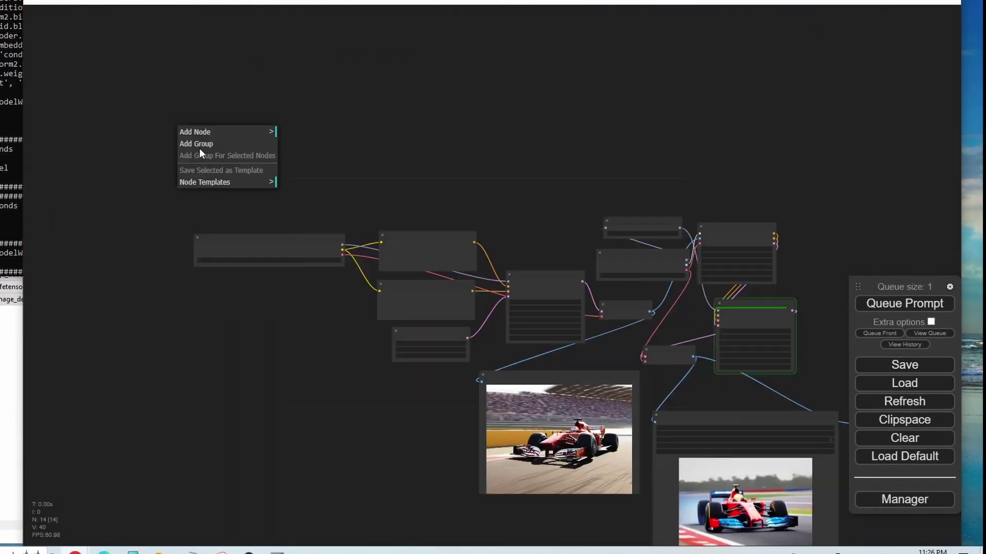
left_click(199, 149)
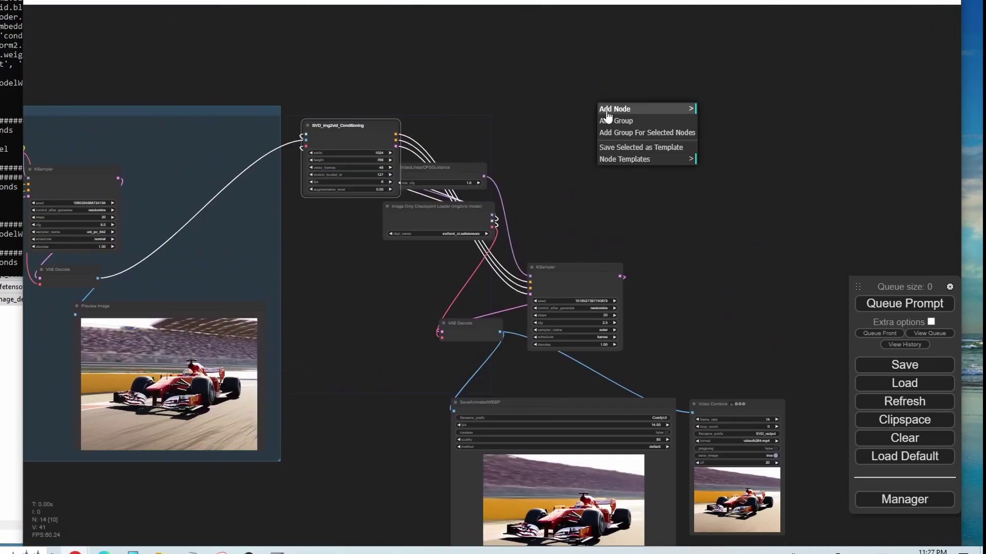
Group the video nodes, shift VideoLinearCFGGuidance left, and enlarge the Video Combine preview.
left_click(623, 121)
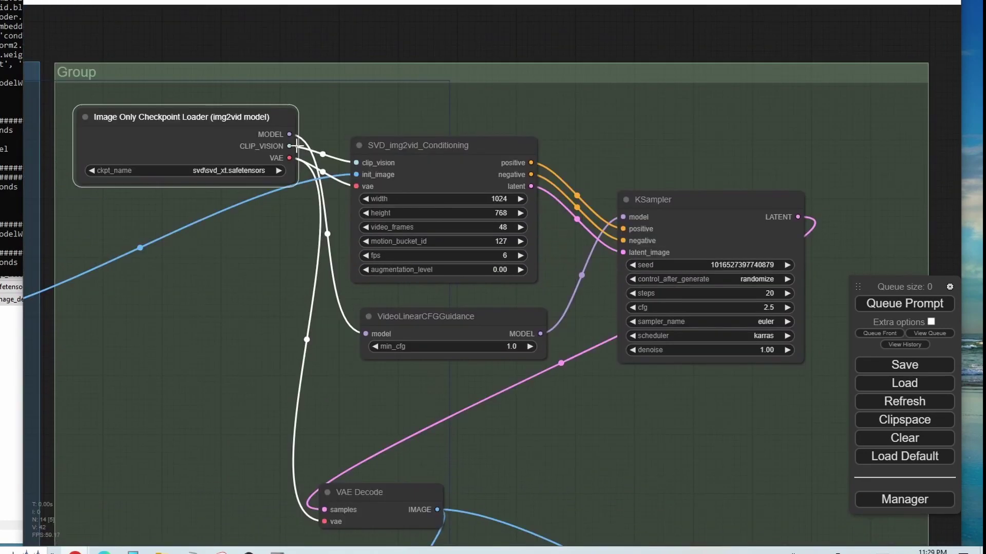
left_click_drag(396, 350, 305, 326)
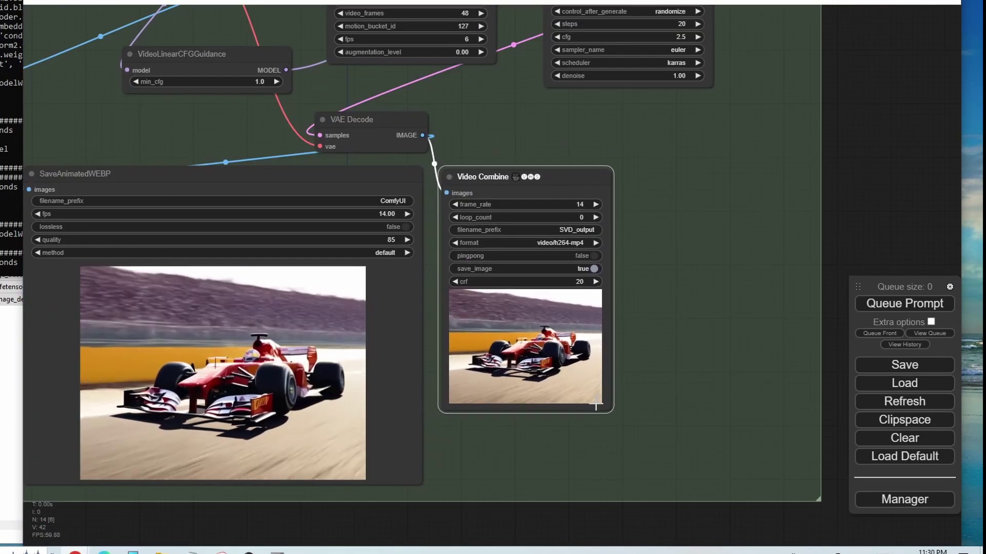
left_click_drag(596, 406, 711, 431)
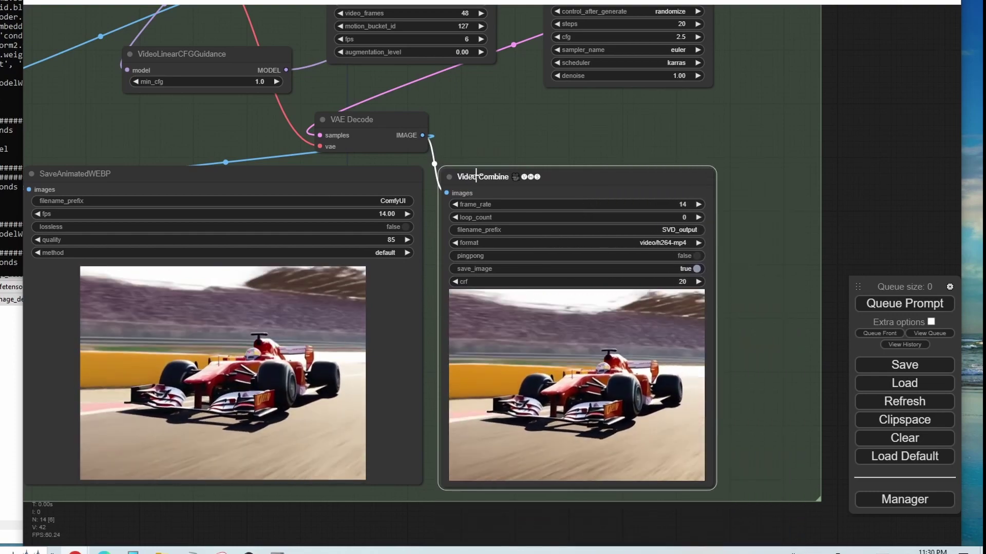
View and close the properties of the Video Combine and SaveAnimatedWEBP nodes.
right_click(476, 177)
left_click(494, 222)
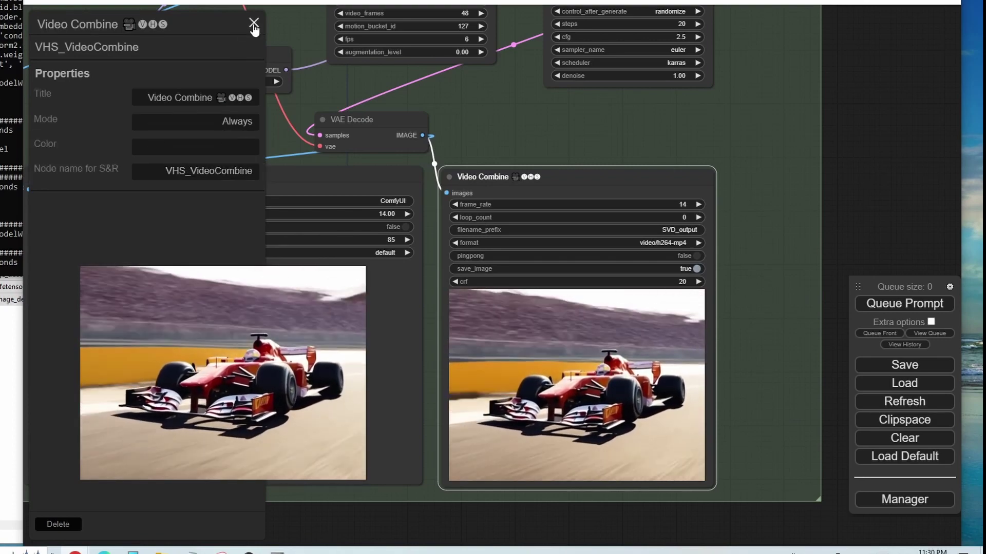
left_click(254, 23)
left_click_drag(862, 176, 962, 130)
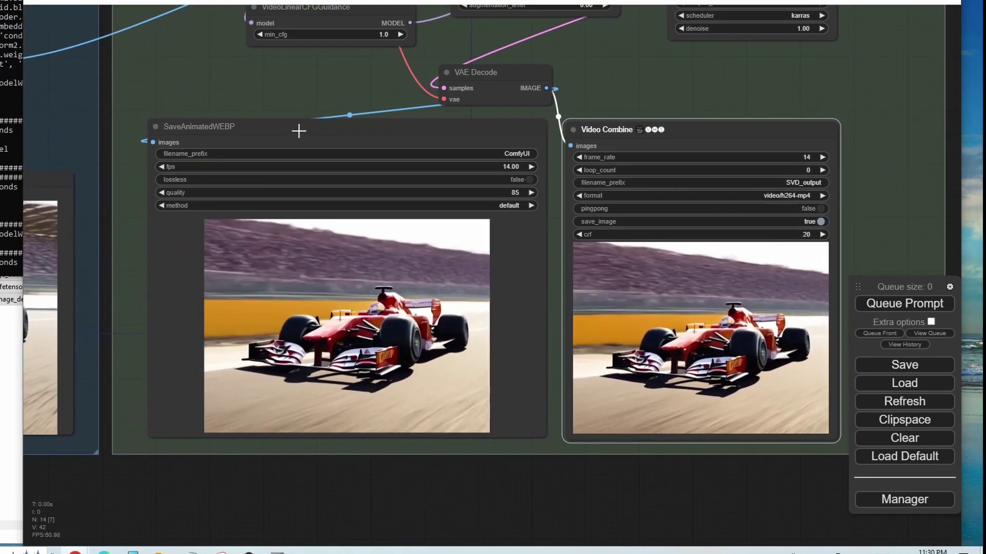
right_click(232, 128)
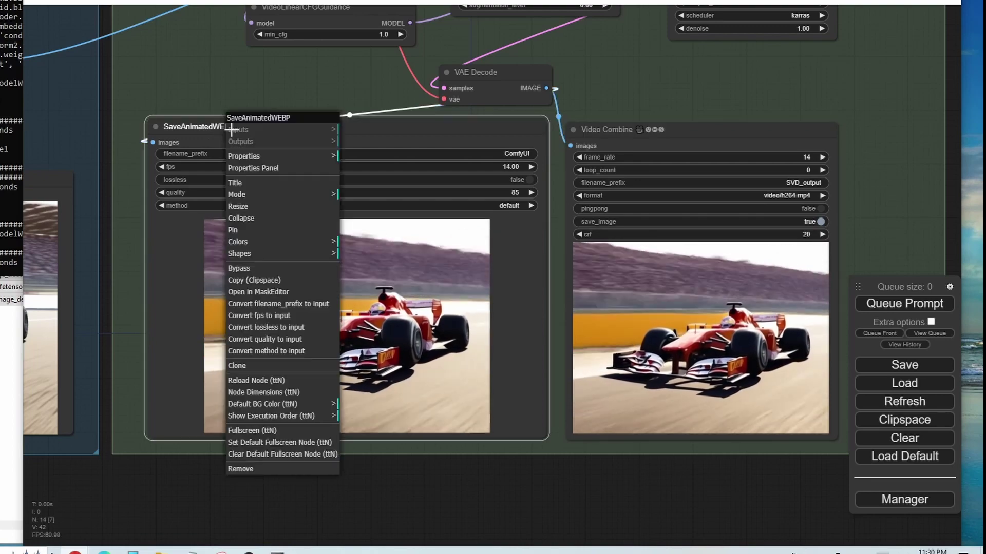
left_click(259, 168)
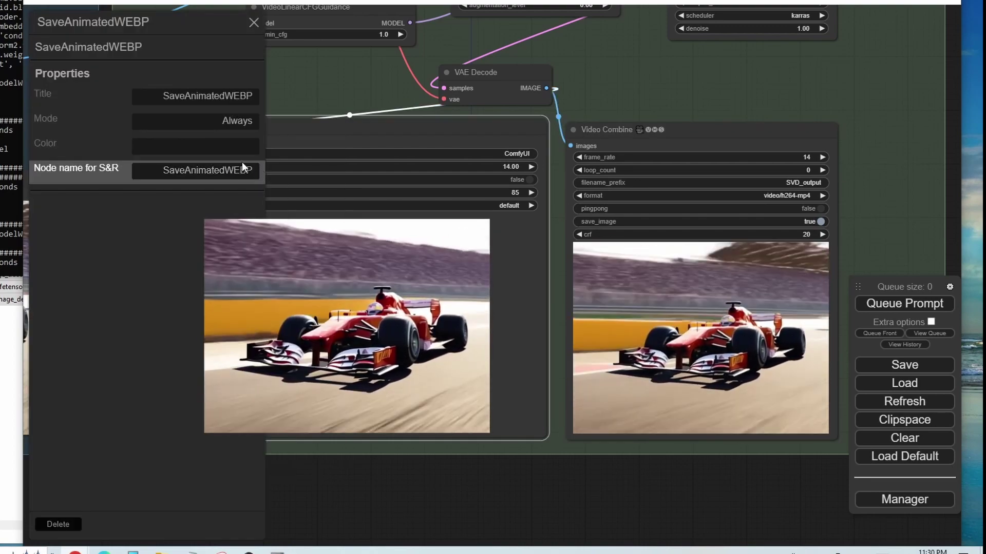
left_click(253, 22)
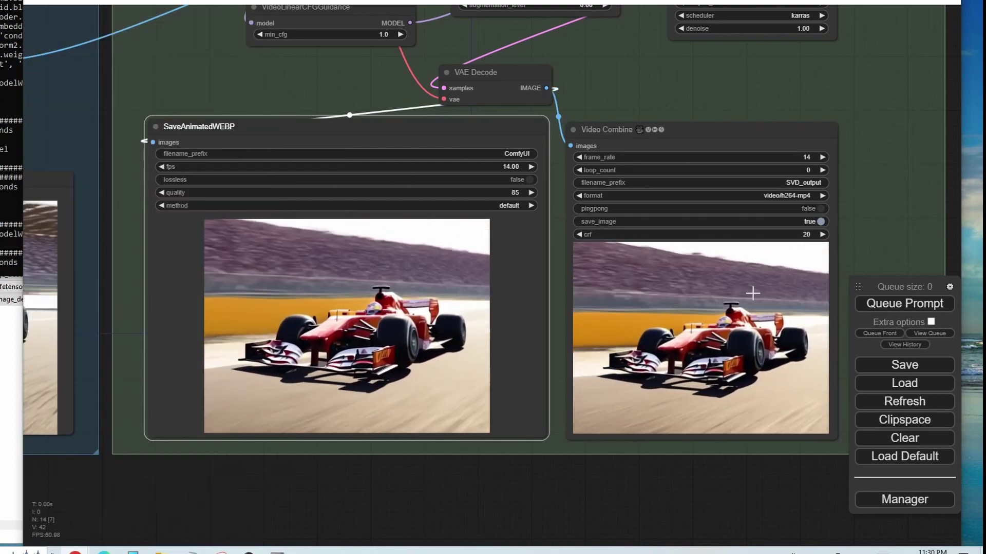
Move VAE Decode up above the save nodes and open Video Combine's context menu.
left_click_drag(574, 500, 506, 517)
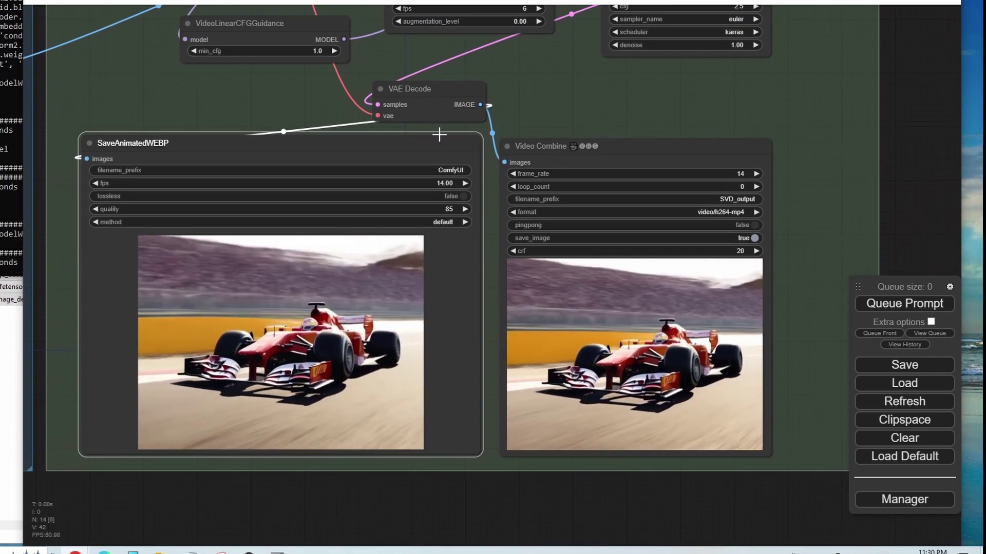
left_click_drag(441, 88, 447, 58)
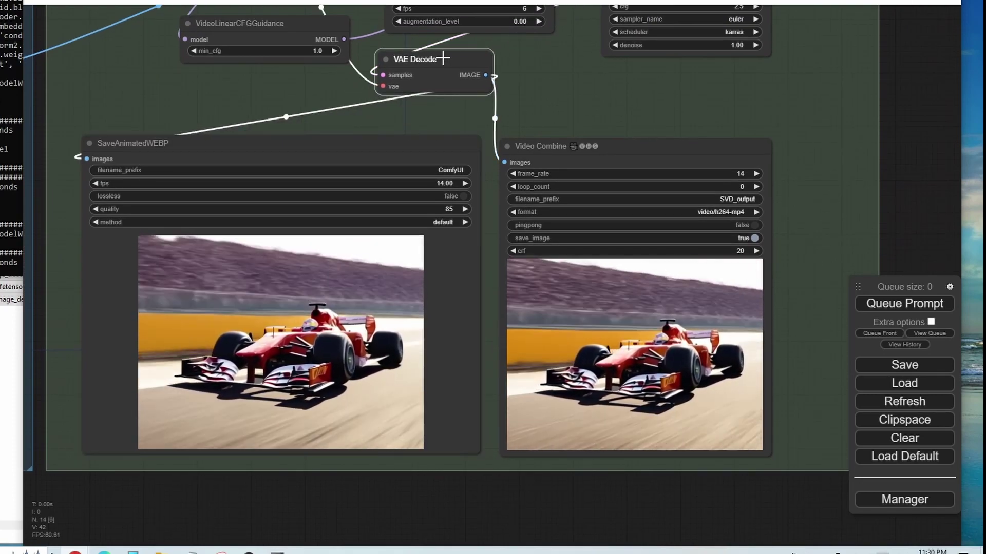
right_click(608, 302)
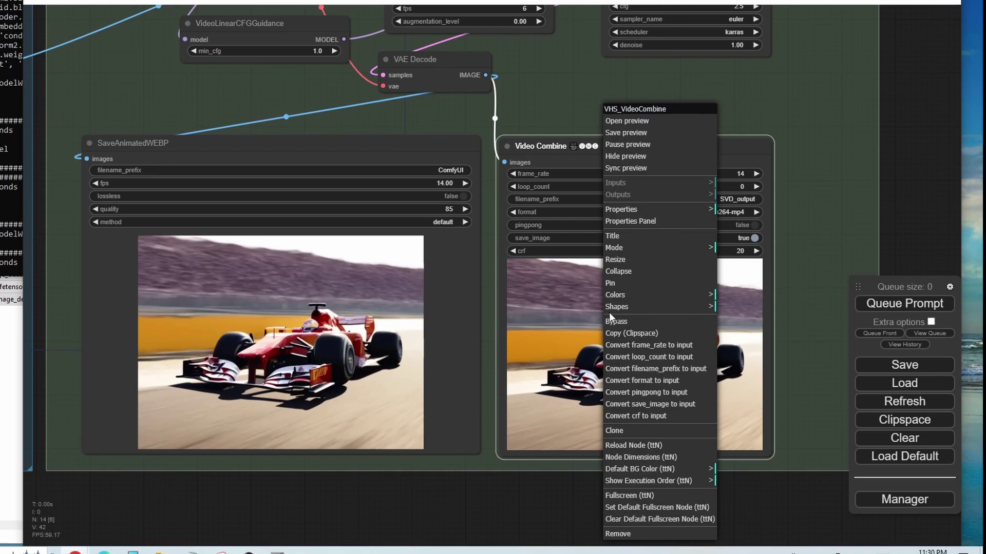
Play the 3-second F1 car video in the large preview, close it, and pan back to the text-to-image group.
left_click(652, 122)
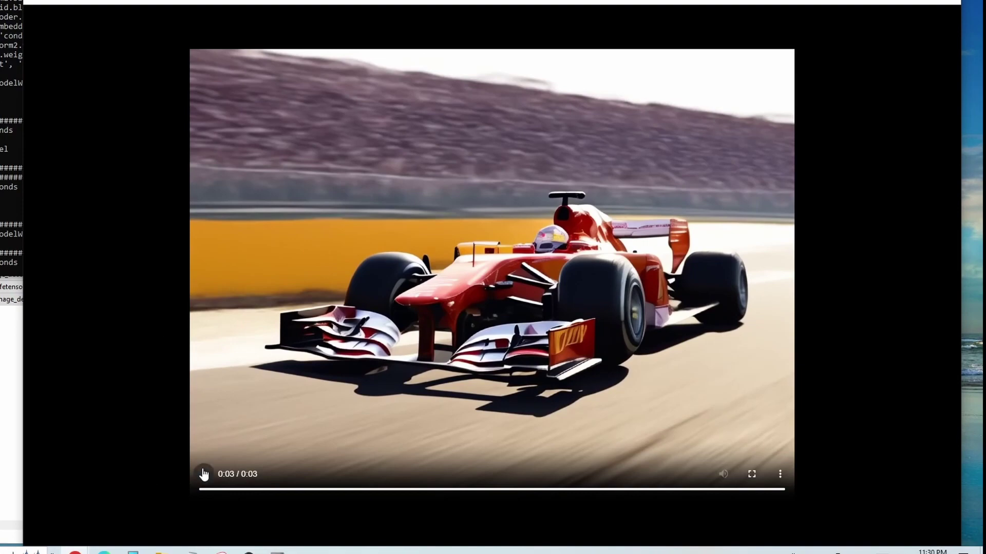
left_click(204, 475)
left_click(389, 13)
left_click_drag(390, 13, 502, 29)
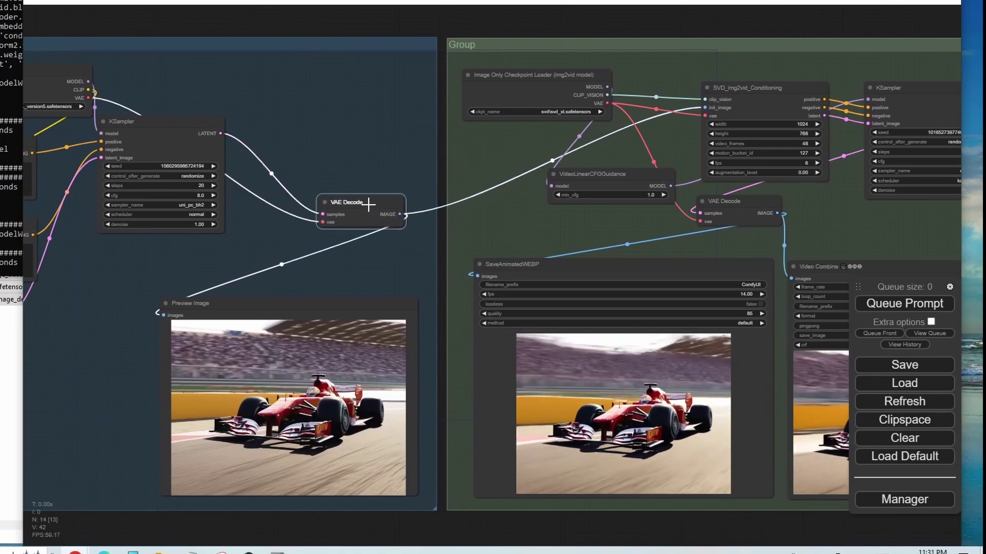
Move the KSampler down-left and shift the whole video group to the right.
left_click_drag(332, 18, 375, 22)
scroll(420, 24, "down", 1)
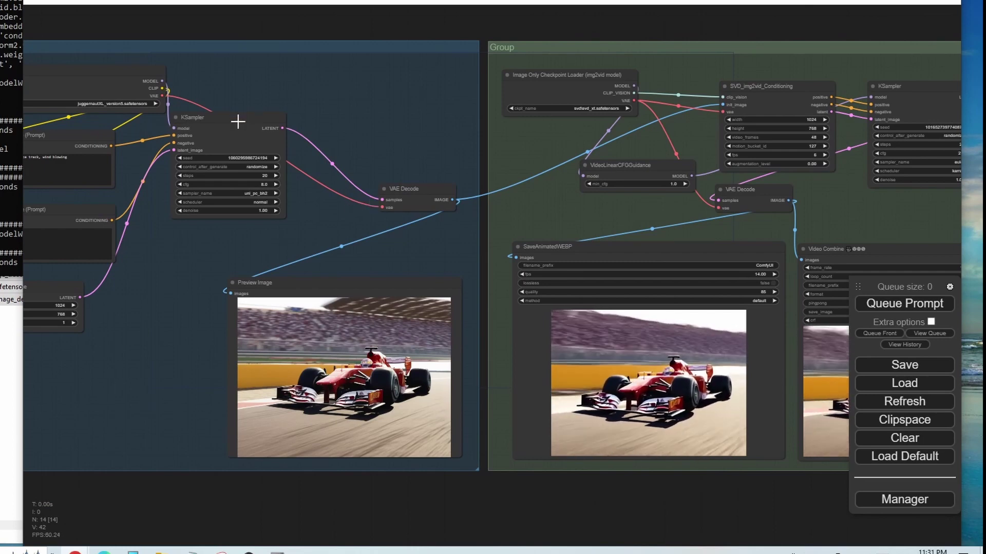
left_click_drag(241, 117, 213, 162)
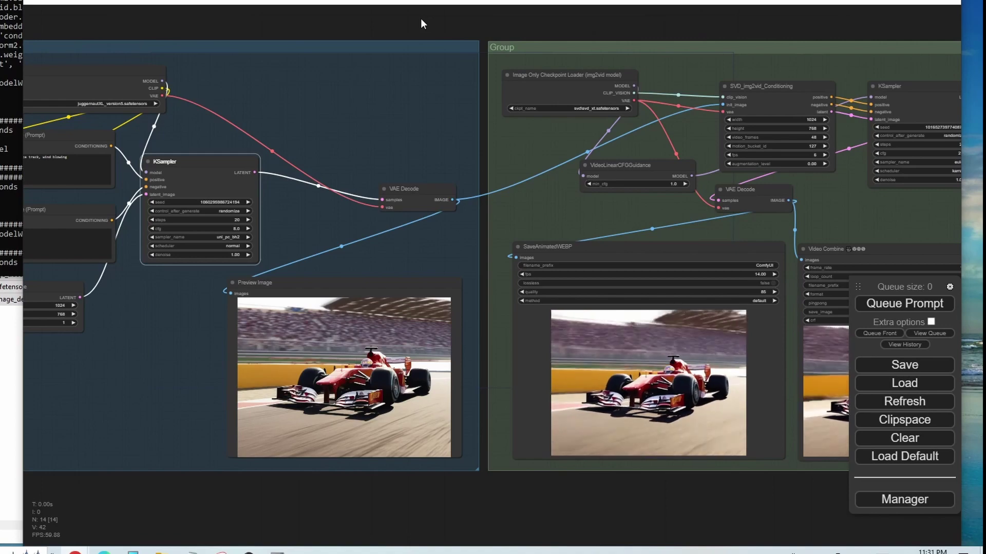
left_click_drag(421, 19, 40, 30)
left_click_drag(237, 59, 680, 78)
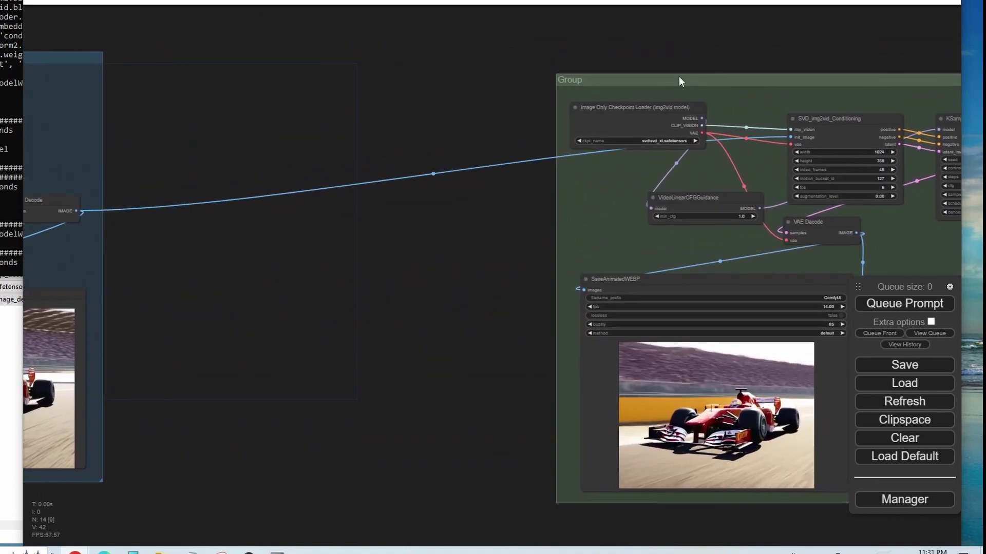
left_click(432, 176)
left_click(438, 195)
left_click_drag(430, 182, 590, 491)
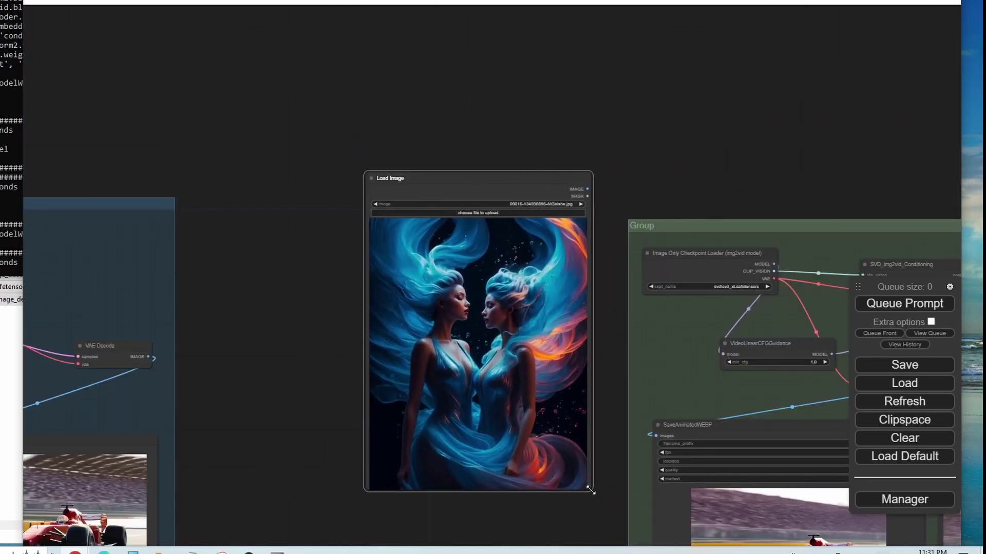
left_click_drag(459, 205, 380, 33)
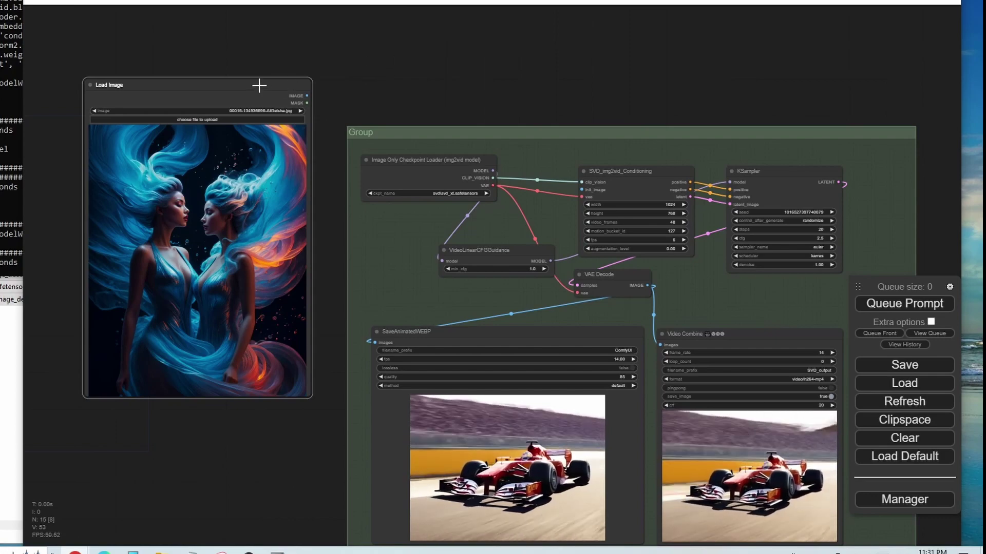
left_click_drag(259, 86, 430, 49)
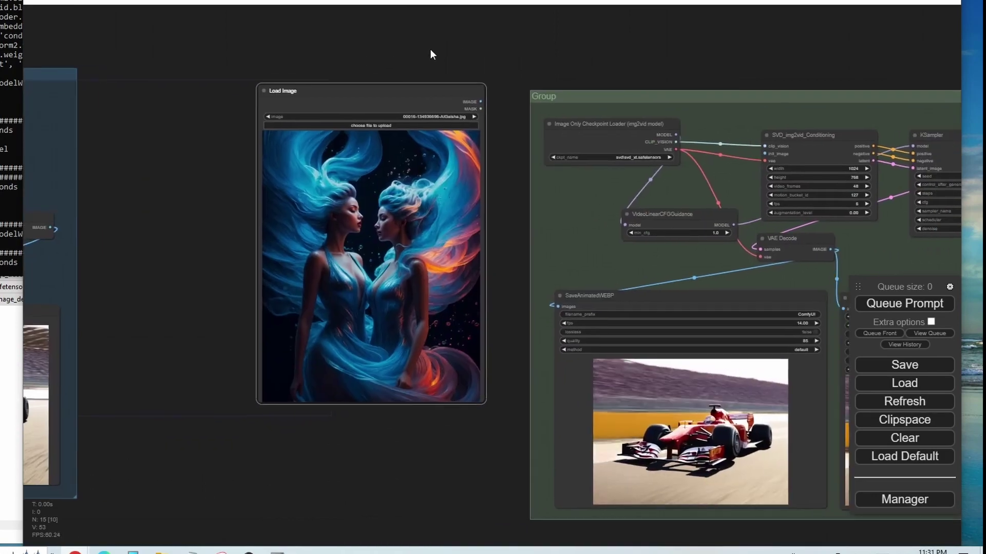
left_click_drag(513, 66, 320, 57)
scroll(399, 64, "up", 4)
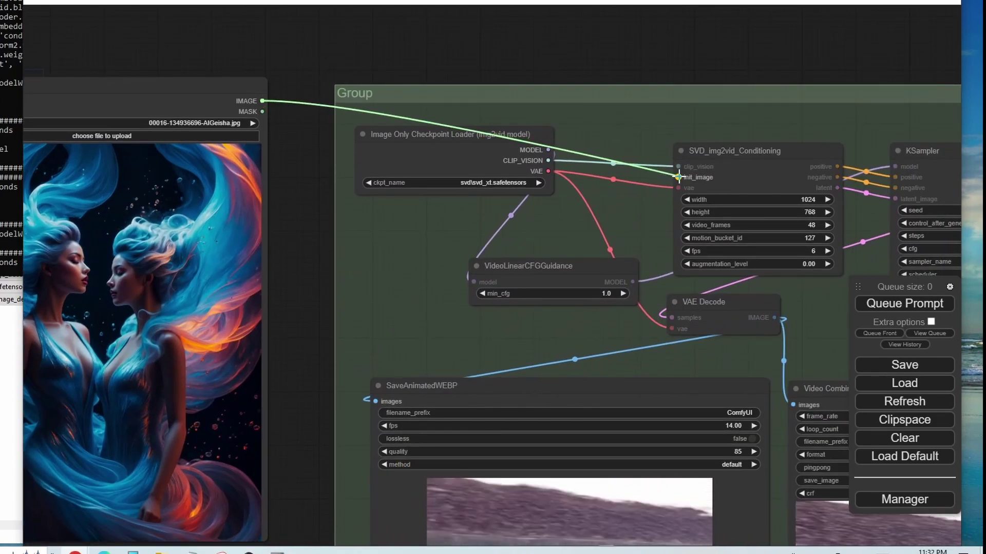
scroll(423, 45, "down", 3)
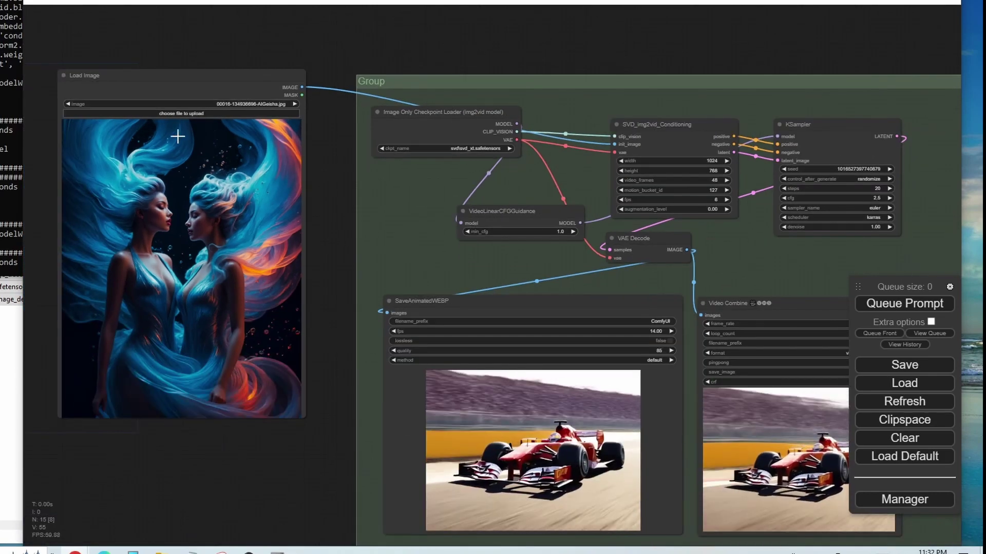
left_click_drag(369, 61, 745, 78)
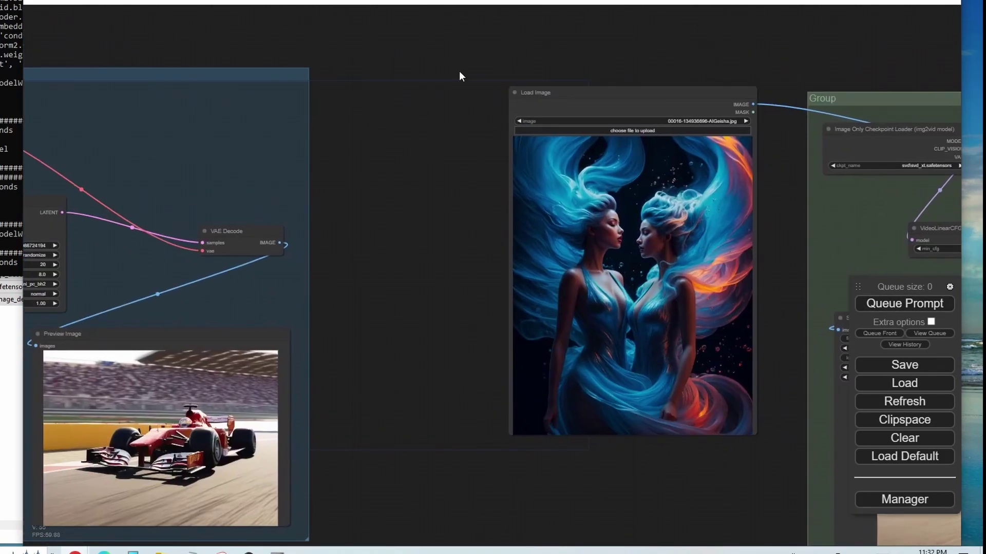
left_click_drag(459, 76, 485, 105)
Open Video Combine's full-window preview to play the new 5-second, 70-frame F1 car MP4.
scroll(259, 92, "down", 4)
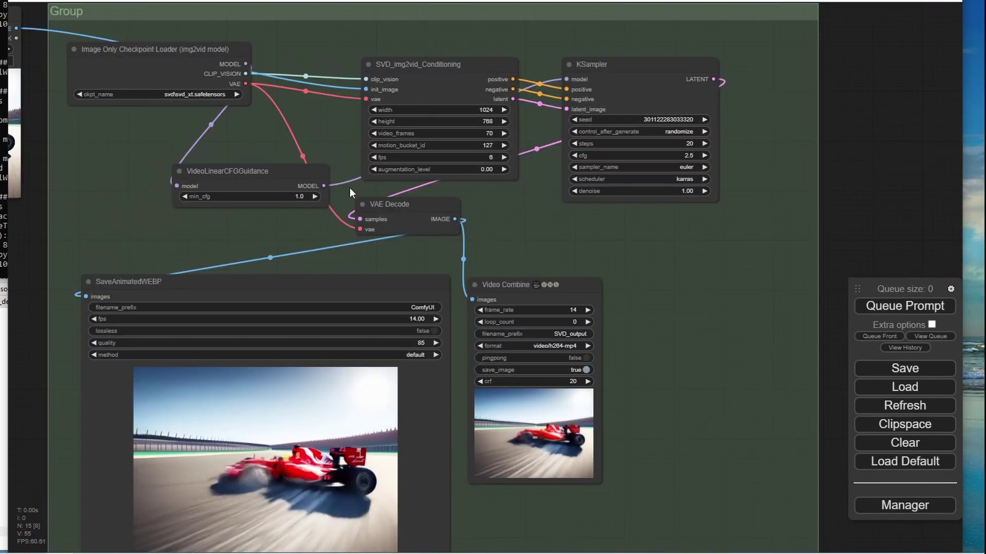
left_click_drag(846, 175, 897, 70)
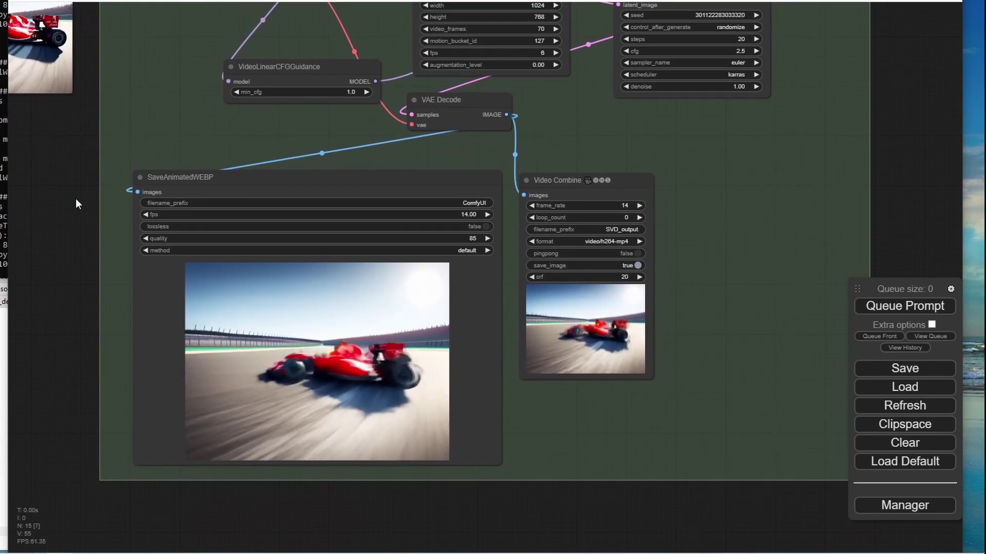
left_click_drag(47, 171, 160, 208)
right_click(656, 220)
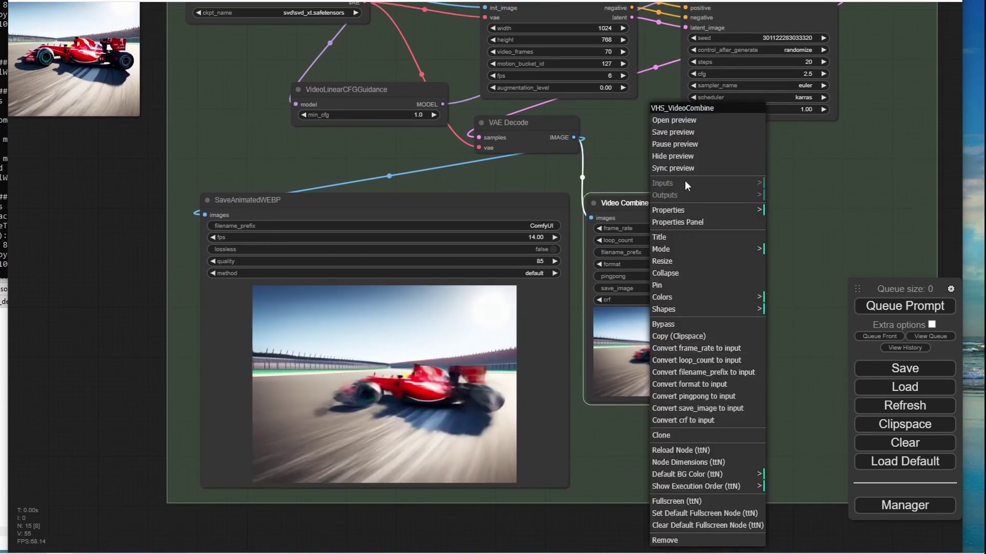
left_click(696, 122)
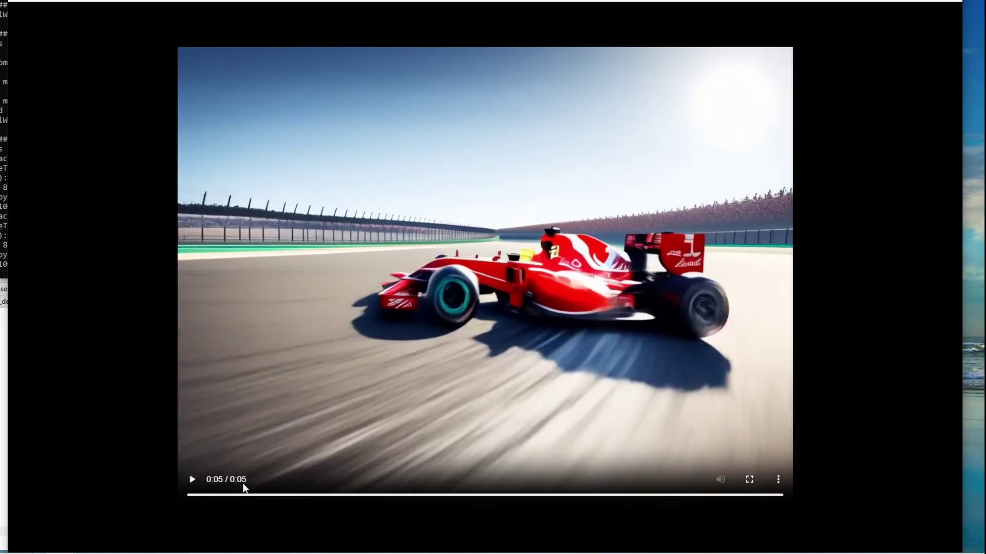
Replay the 5-second F1 car video preview from the start.
left_click(198, 485)
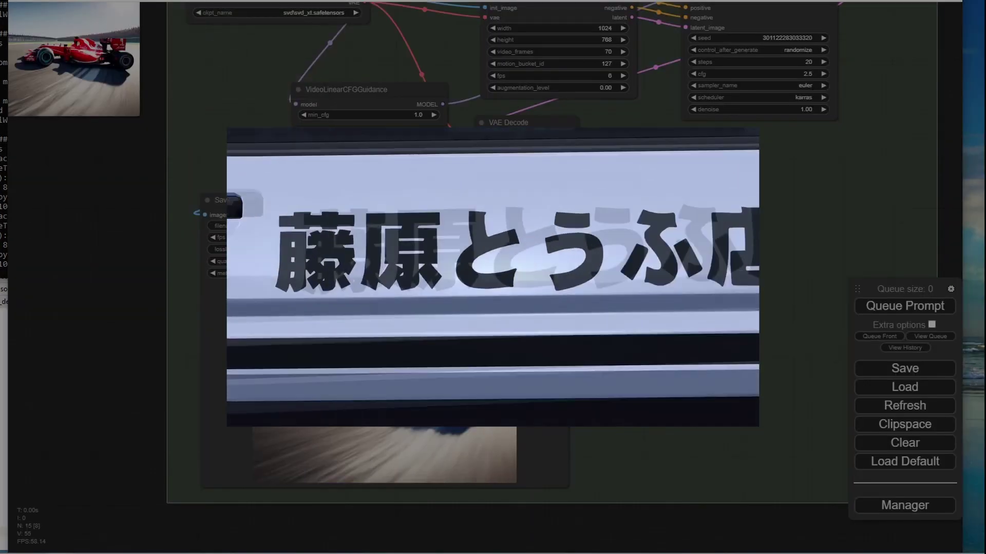
Reposition the Load Image node above the text-to-image and video groups.
left_click_drag(125, 149, 83, 261)
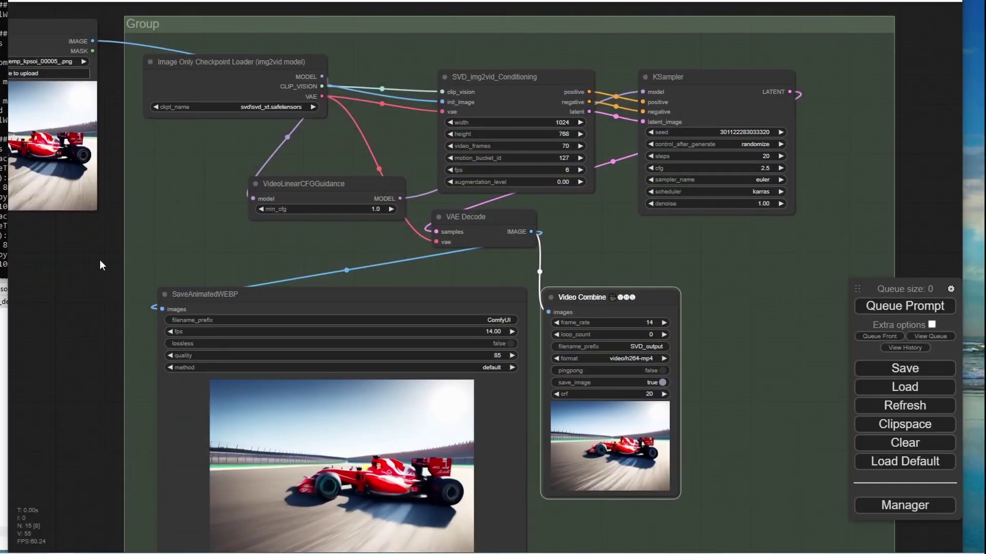
scroll(85, 218, "down", 3)
left_click_drag(81, 226, 328, 217)
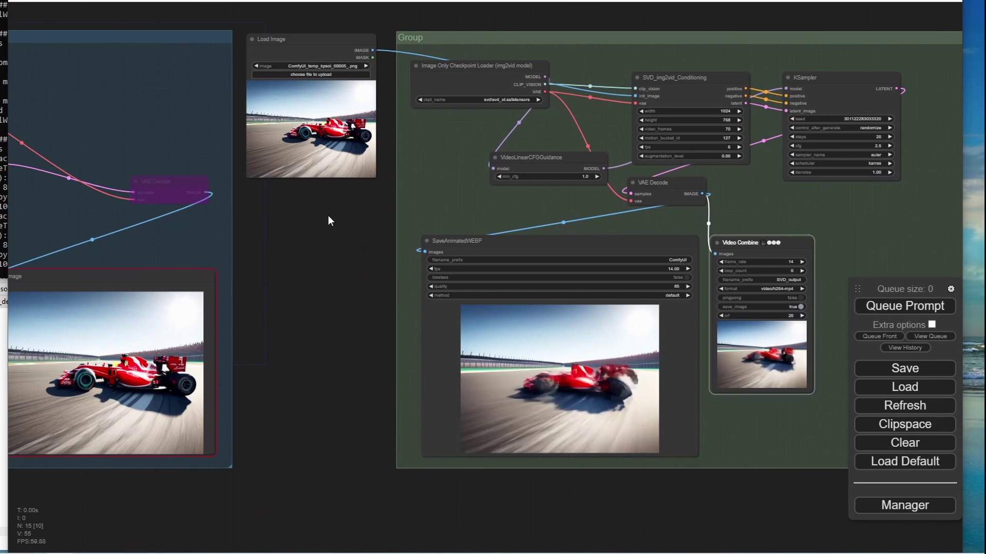
left_click_drag(328, 220, 214, 231)
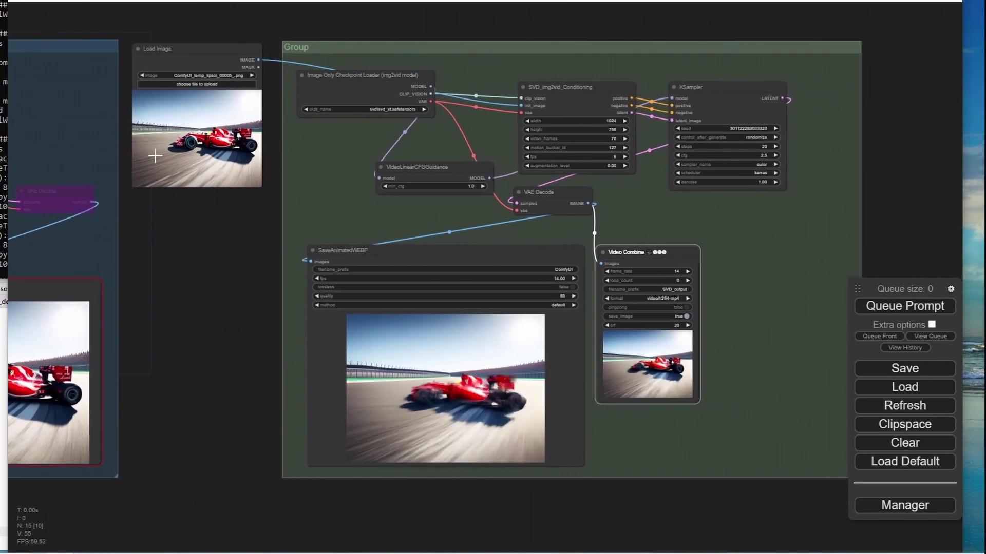
left_click_drag(187, 45, 386, 23)
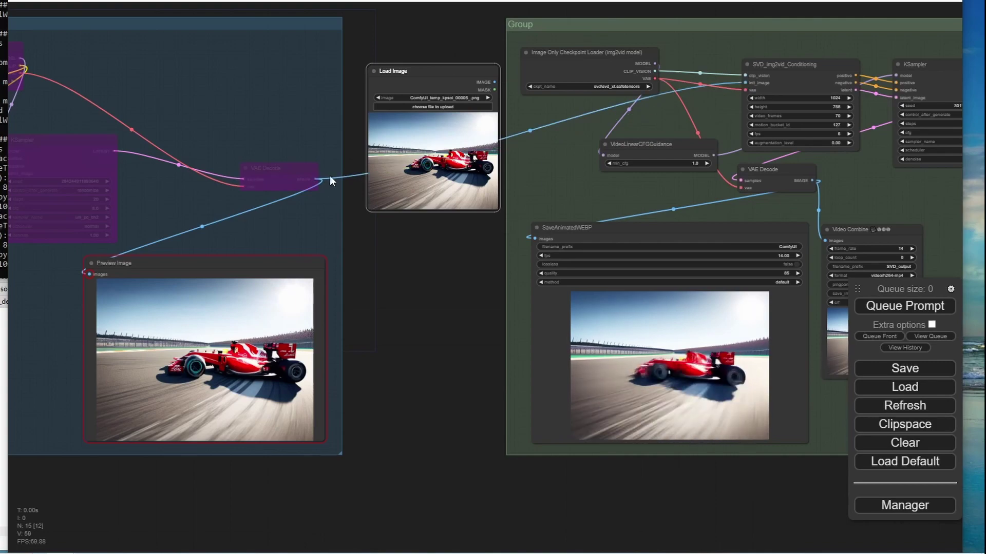
mouse_move(443, 19)
left_mouse_down()
mouse_move(442, 97)
mouse_move(442, 26)
left_mouse_up()
Link Load Image's IMAGE output to init_image on SVD_img2vid_Conditioning, replacing the Text2Image link.
scroll(518, 53, "up", 2)
left_click_drag(518, 54, 506, 108)
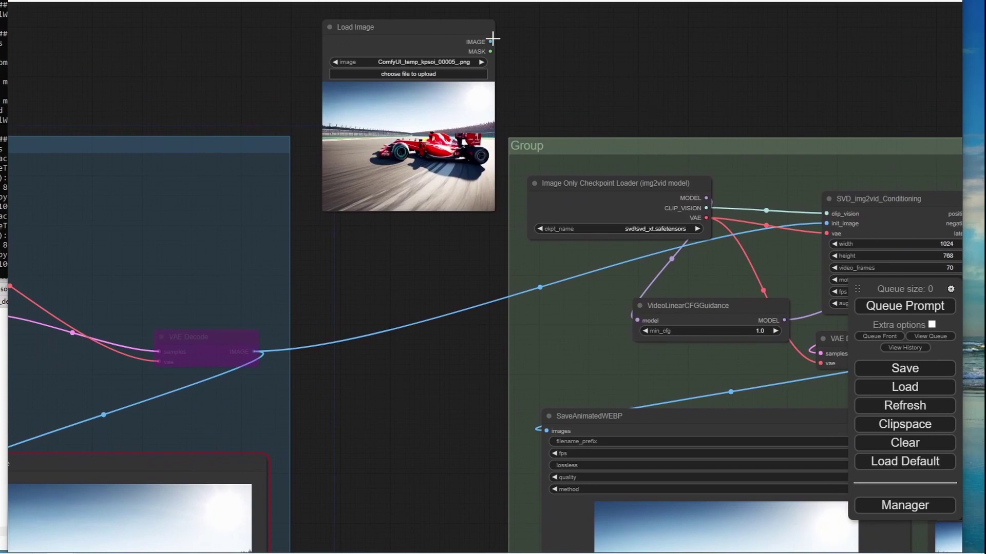
left_click_drag(491, 41, 826, 224)
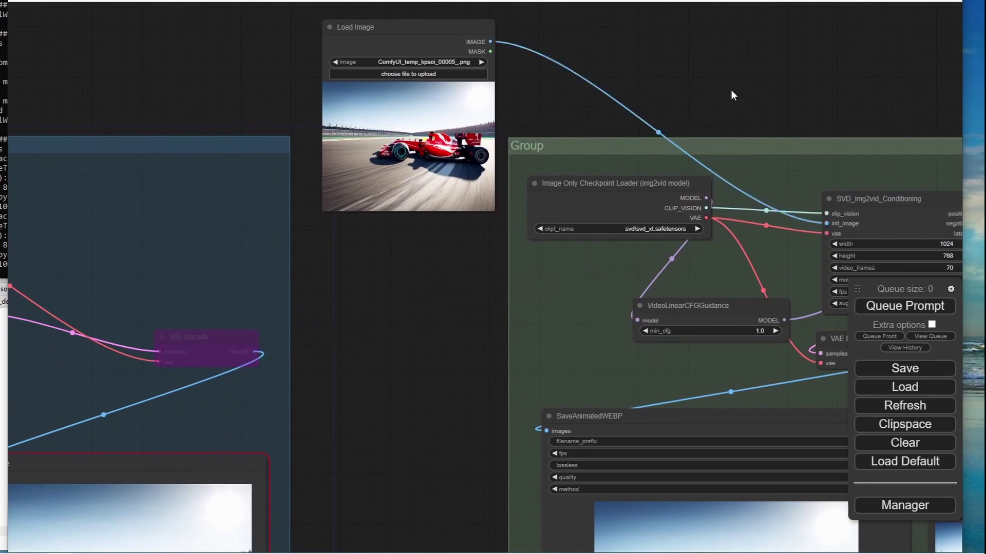
left_click_drag(414, 260, 647, 108)
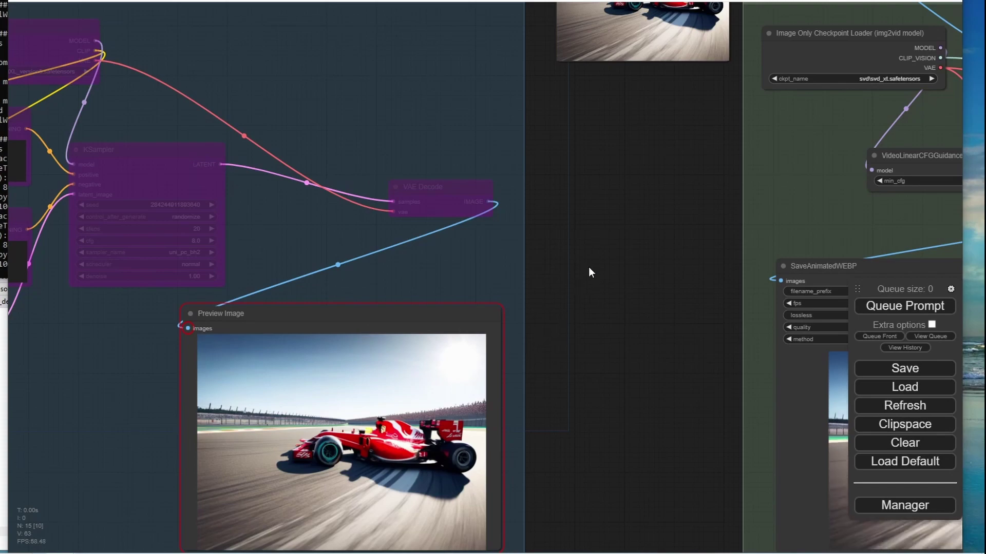
left_click_drag(517, 51, 438, 163)
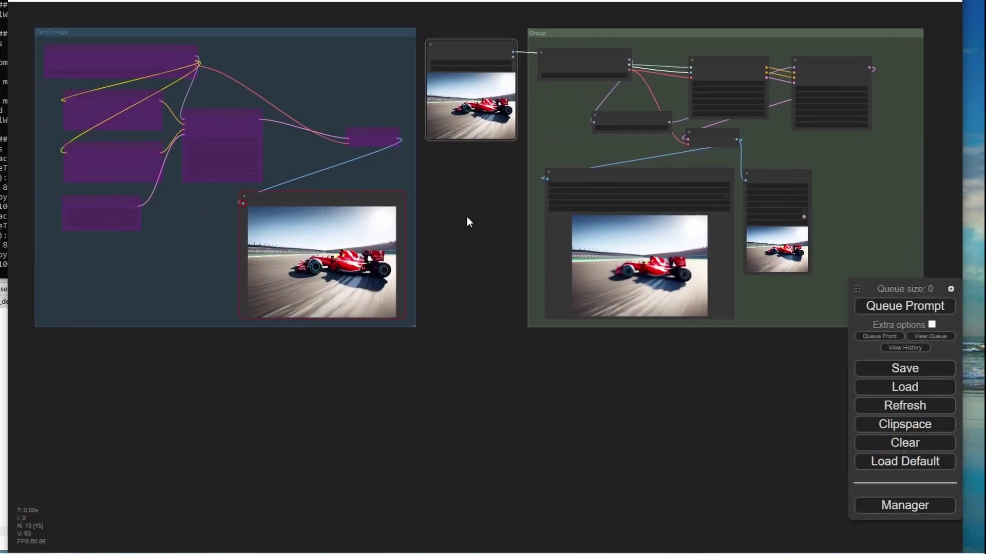
left_click_drag(468, 217, 456, 269)
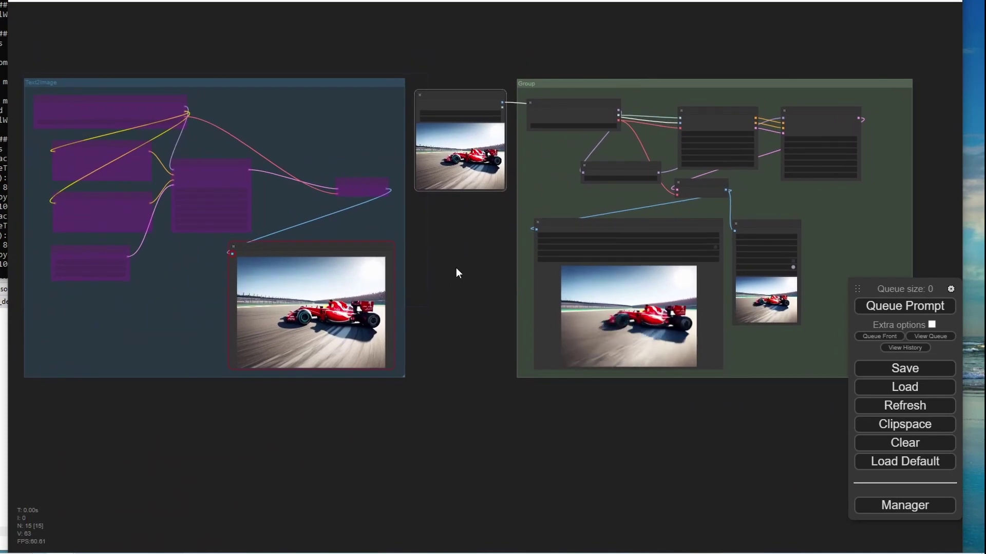